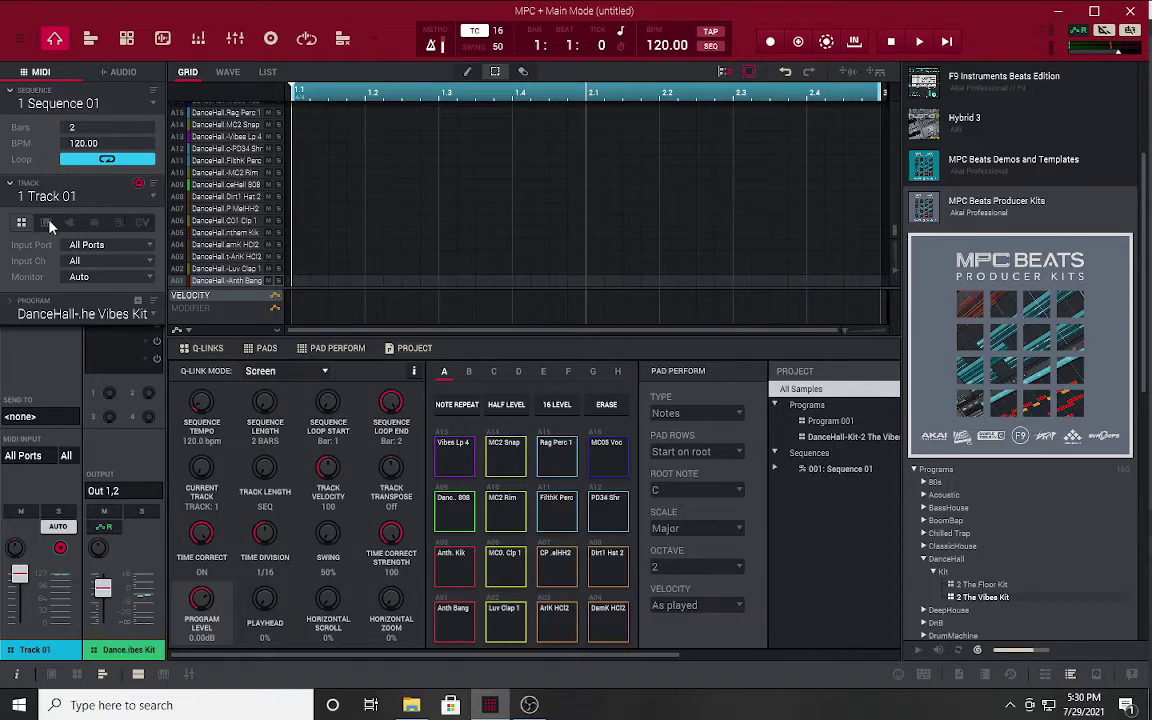
# - Cycle Track 01 through CV, Clip and MIDI types, settle on Plugin, and check the program list
pyautogui.click(142, 223)
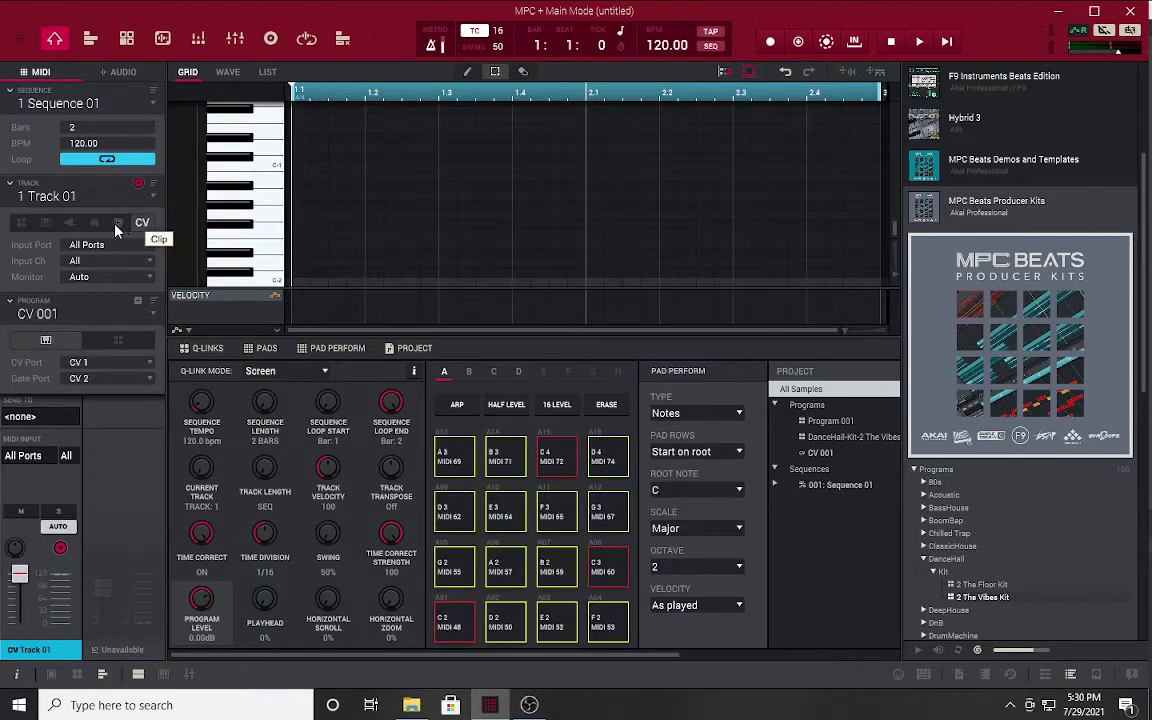
pyautogui.click(117, 223)
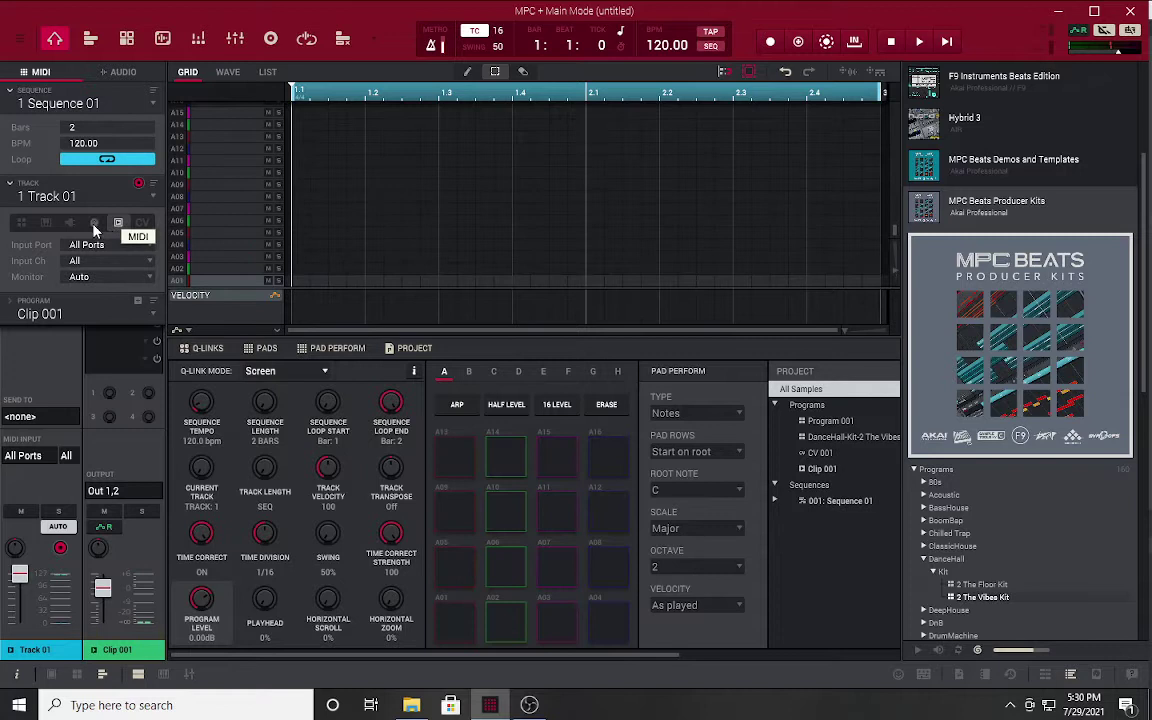
pyautogui.click(94, 223)
pyautogui.click(72, 224)
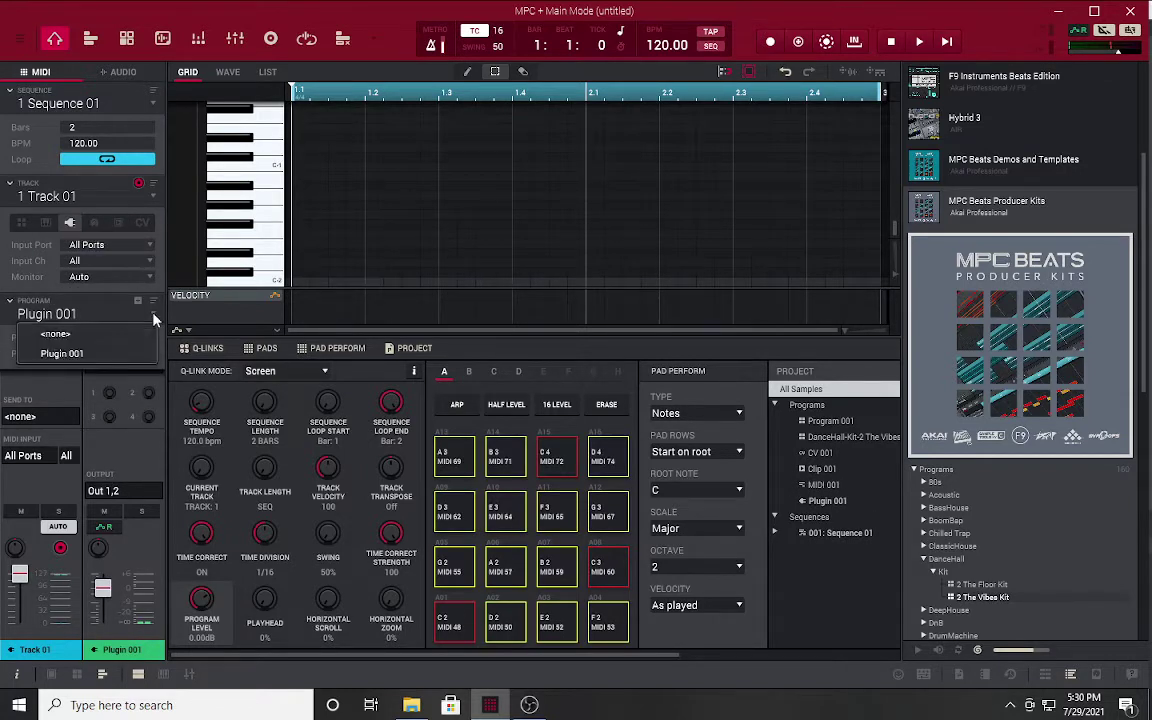
pyautogui.click(125, 315)
pyautogui.click(44, 233)
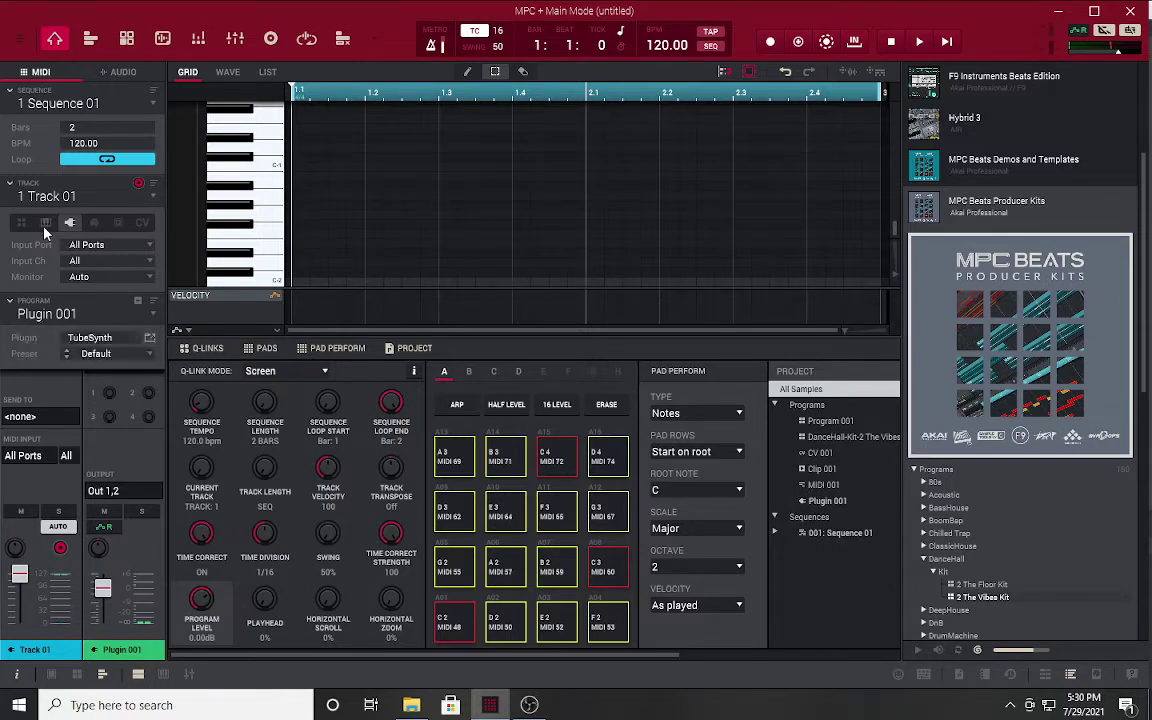
# - Load the Hype synth into Plugin 001 from the plugin browser, replacing TubeSynth
pyautogui.click(137, 343)
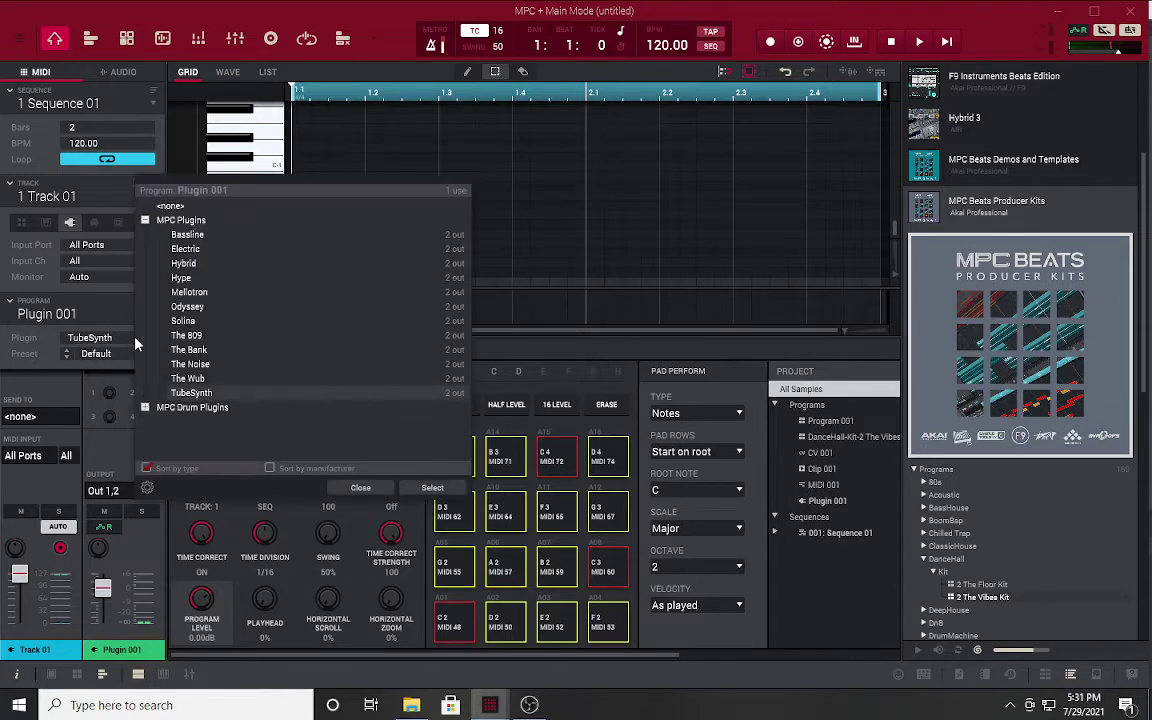
pyautogui.click(179, 280)
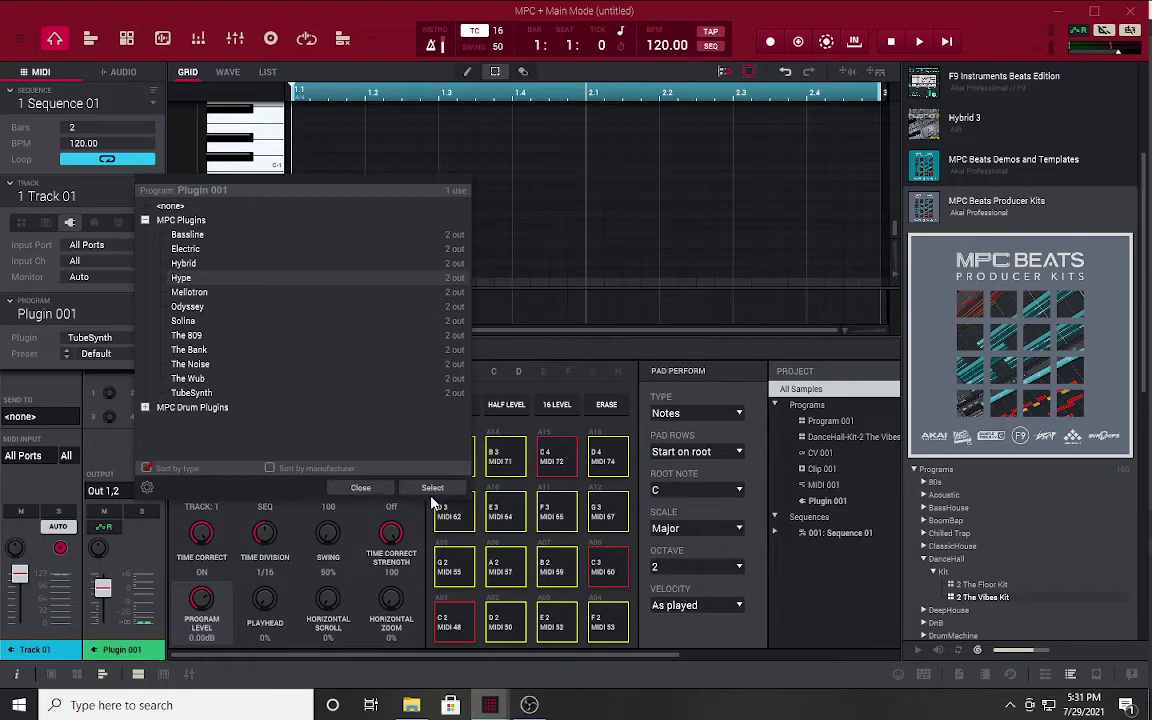
pyautogui.doubleClick(178, 281)
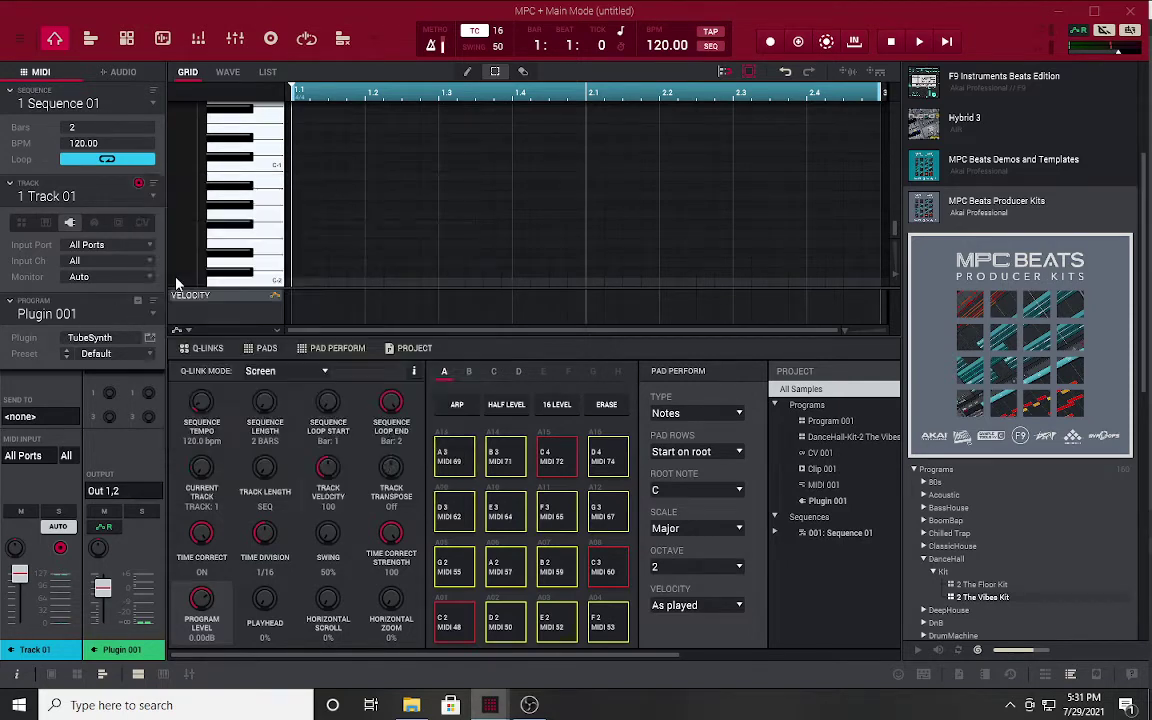
pyautogui.click(150, 340)
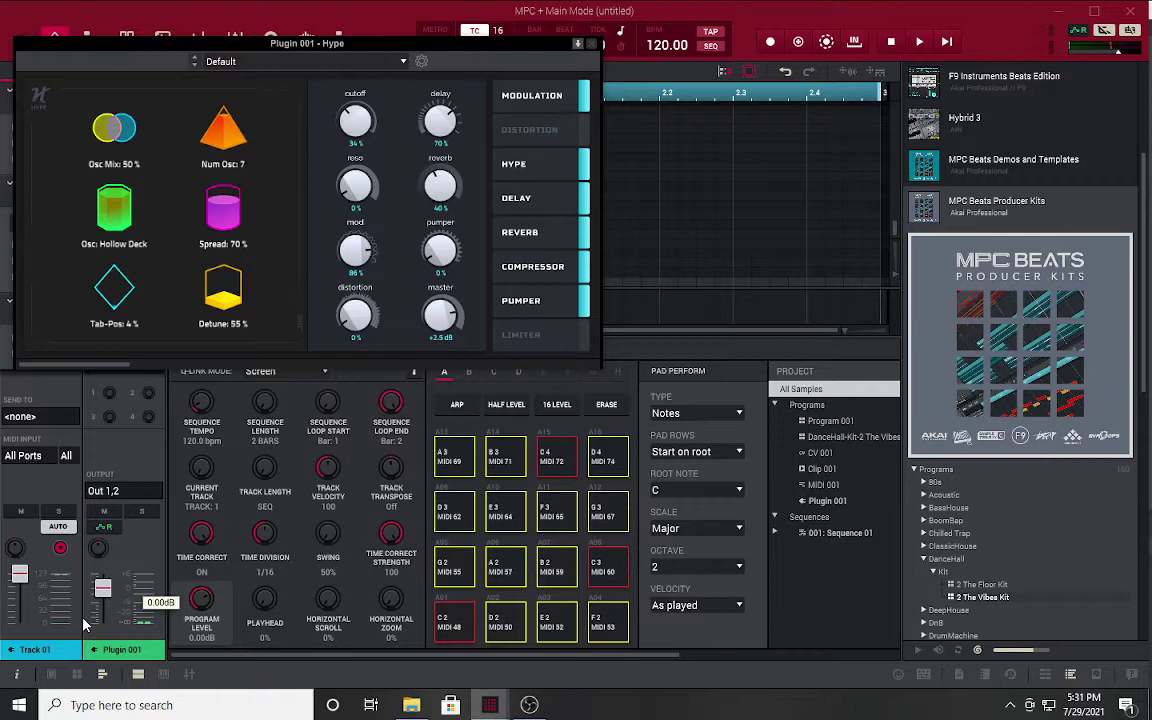
pyautogui.click(150, 677)
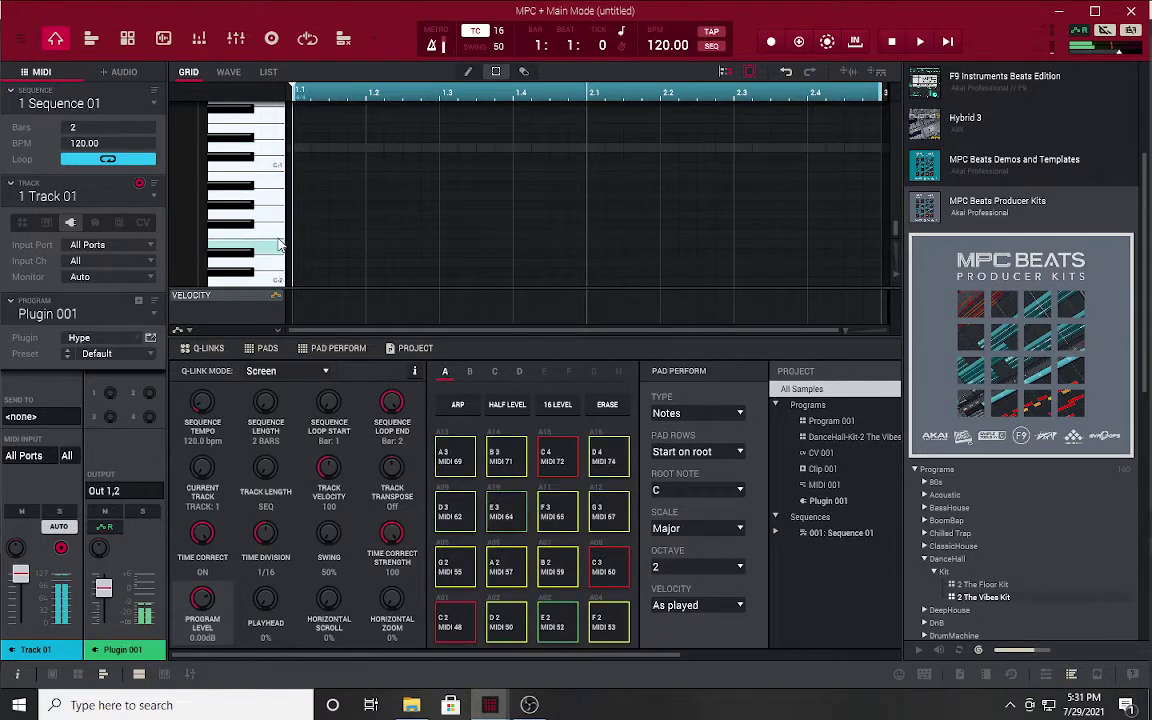
# - Preview the C3 note with the Hype sound, then reopen the Hype editor
pyautogui.scroll(2, 280, 131)
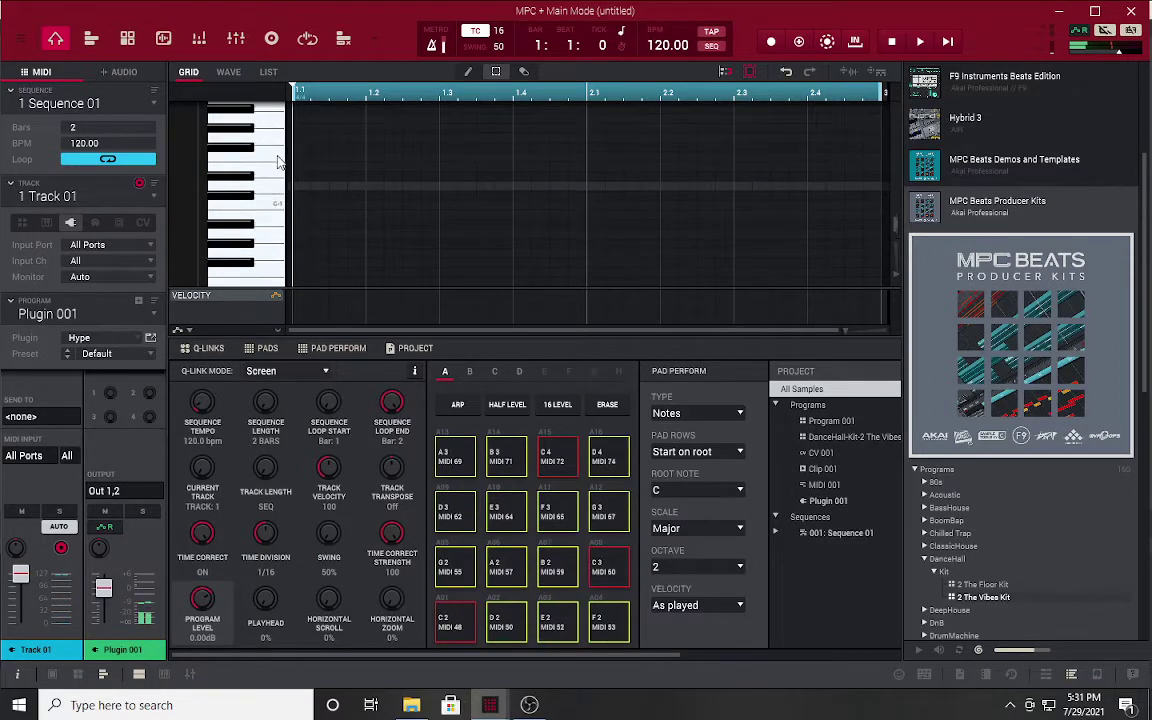
pyautogui.scroll(10, 280, 162)
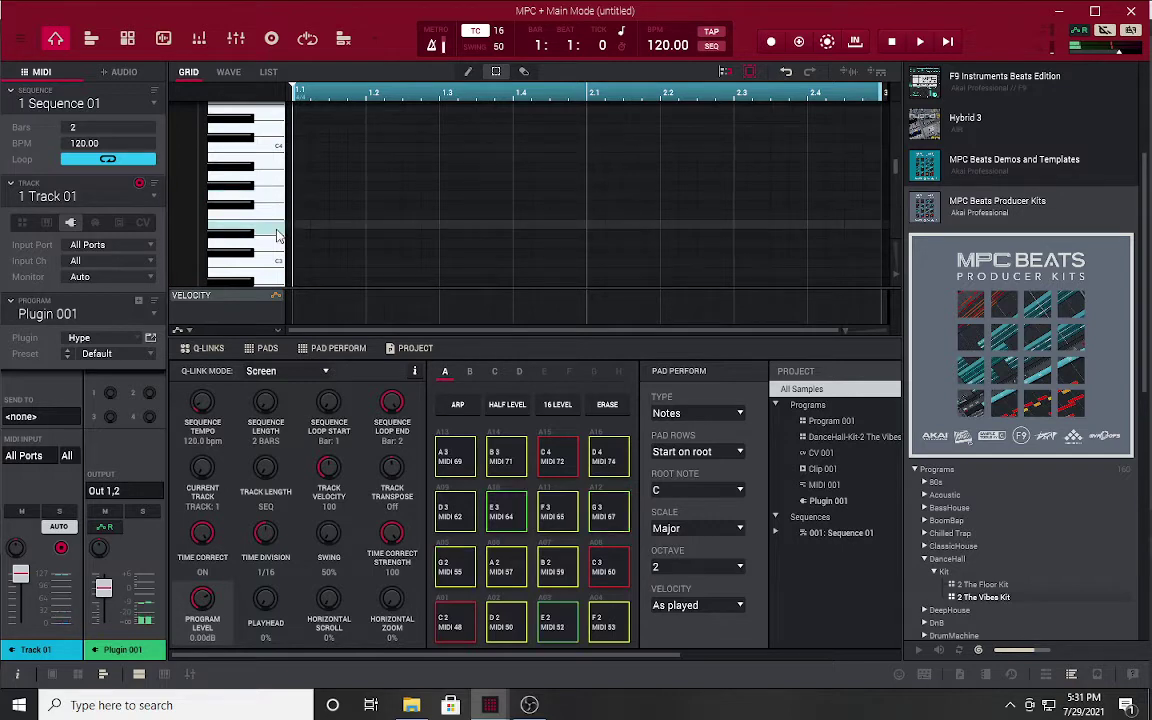
pyautogui.click(272, 273)
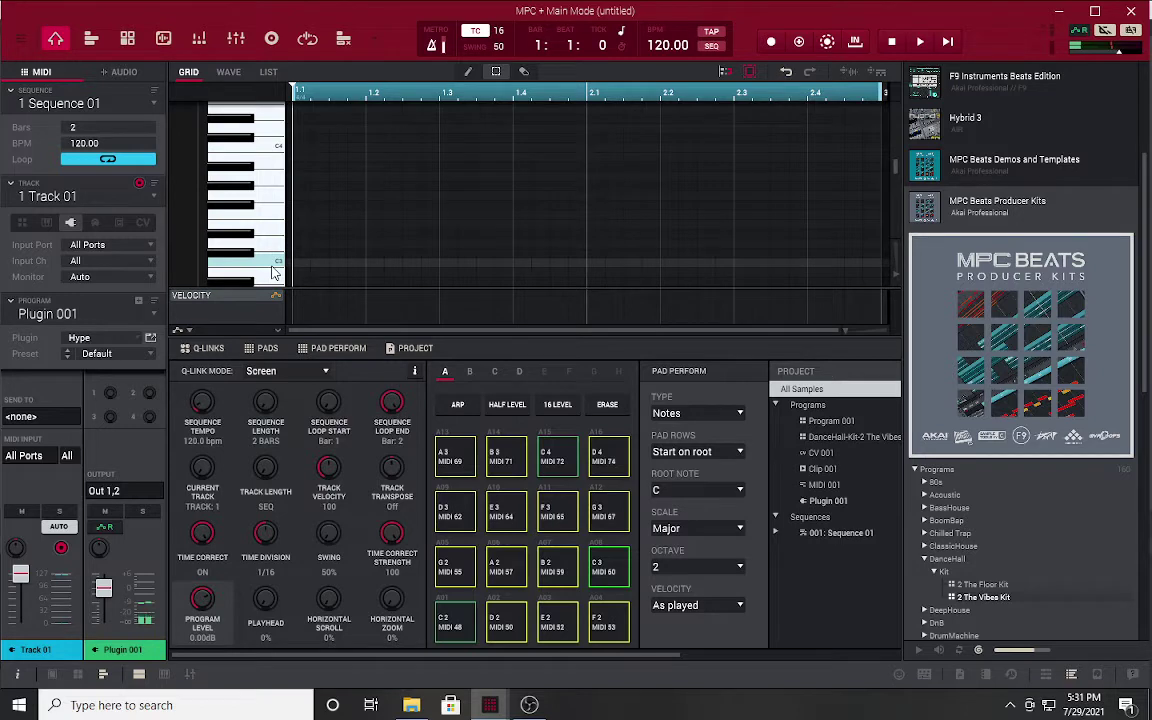
pyautogui.click(151, 339)
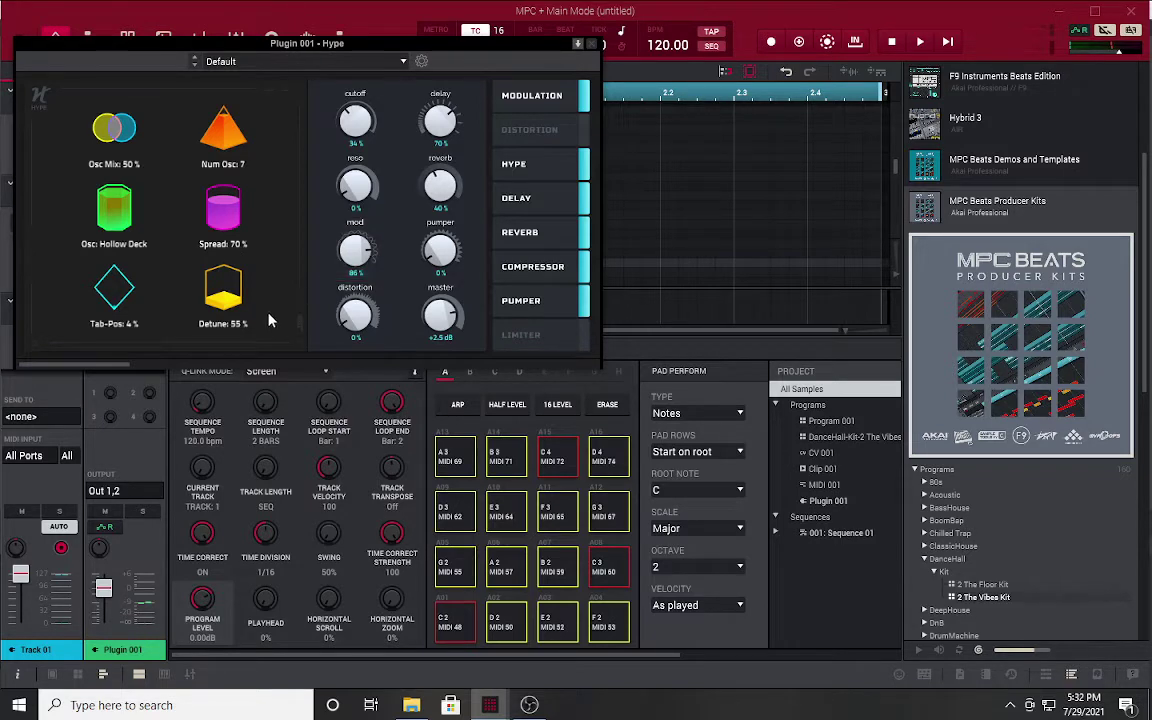
# - On Hype's filter and amp envelope page, nudge the filter cutoff from 34% to 35%
pyautogui.click(255, 238)
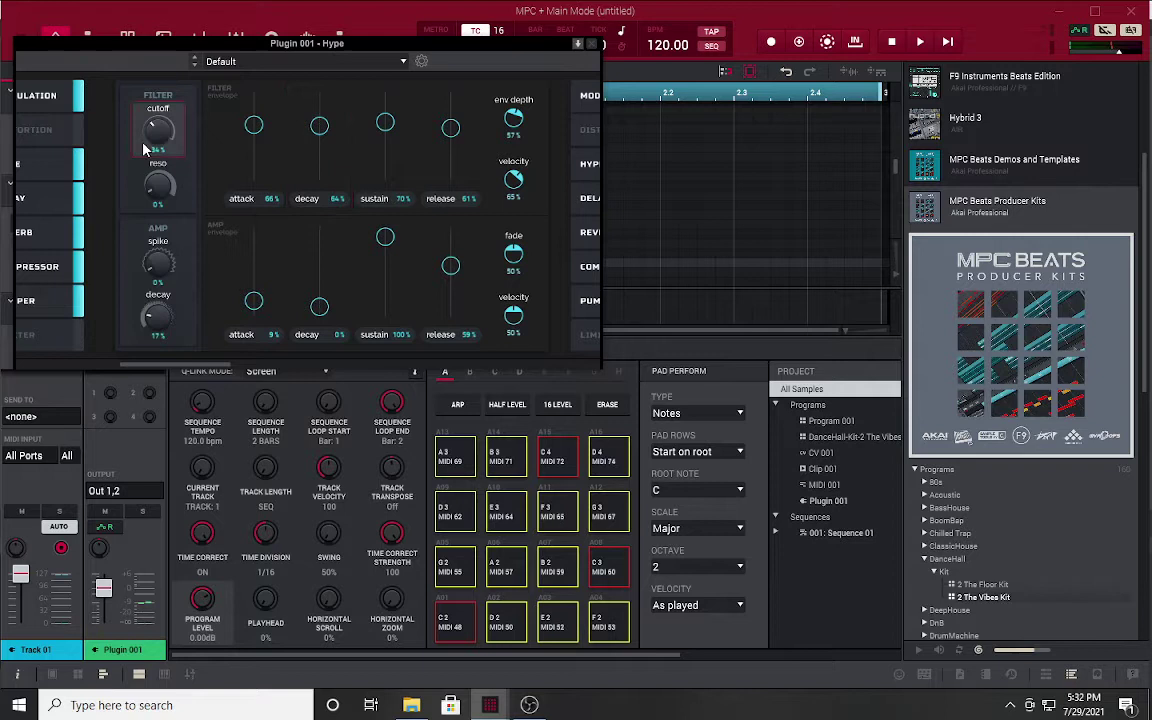
pyautogui.moveTo(143, 149); pyautogui.dragTo(193, 231)
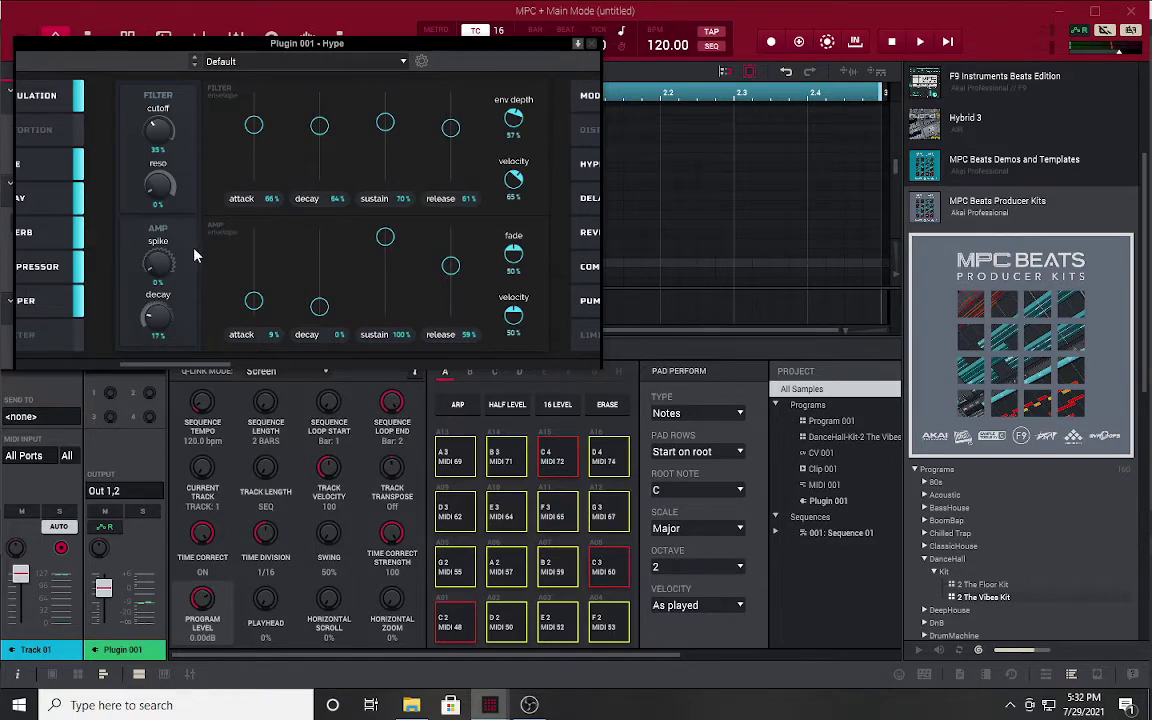
pyautogui.hscroll(6, 194, 245)
pyautogui.hscroll(-5, 196, 272)
pyautogui.hscroll(-8, 196, 272)
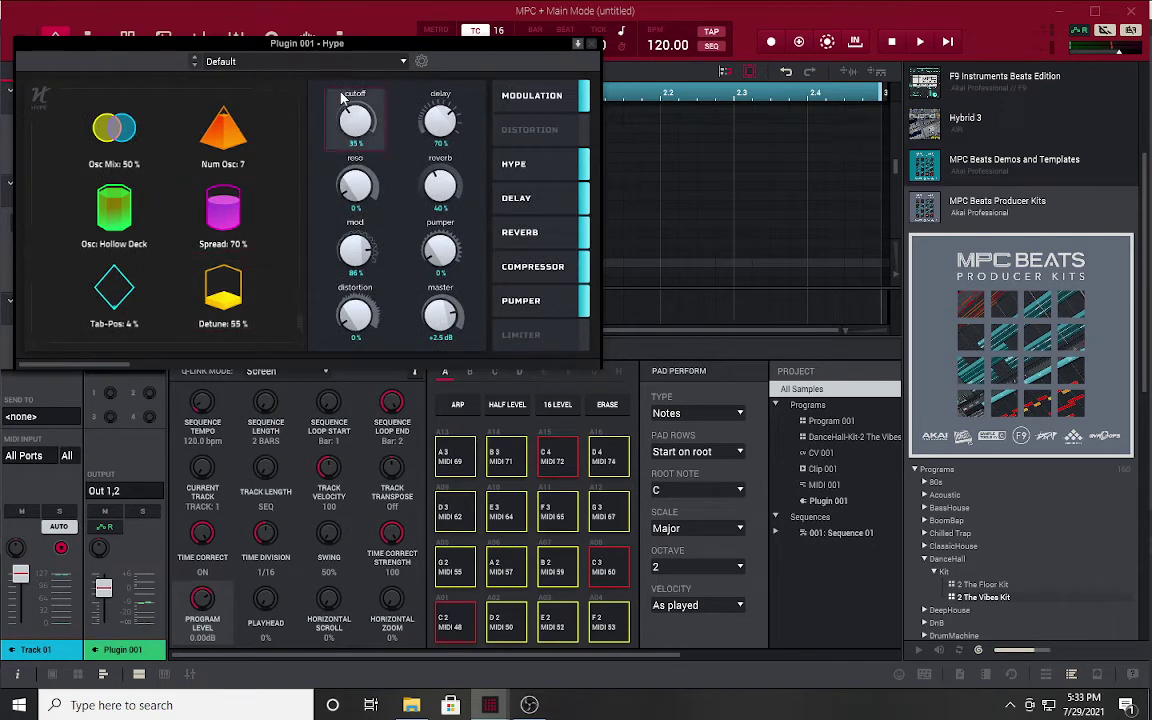
# - Load Hype's Piano > Driven Piano preset and return to the main sequencer view
pyautogui.click(400, 63)
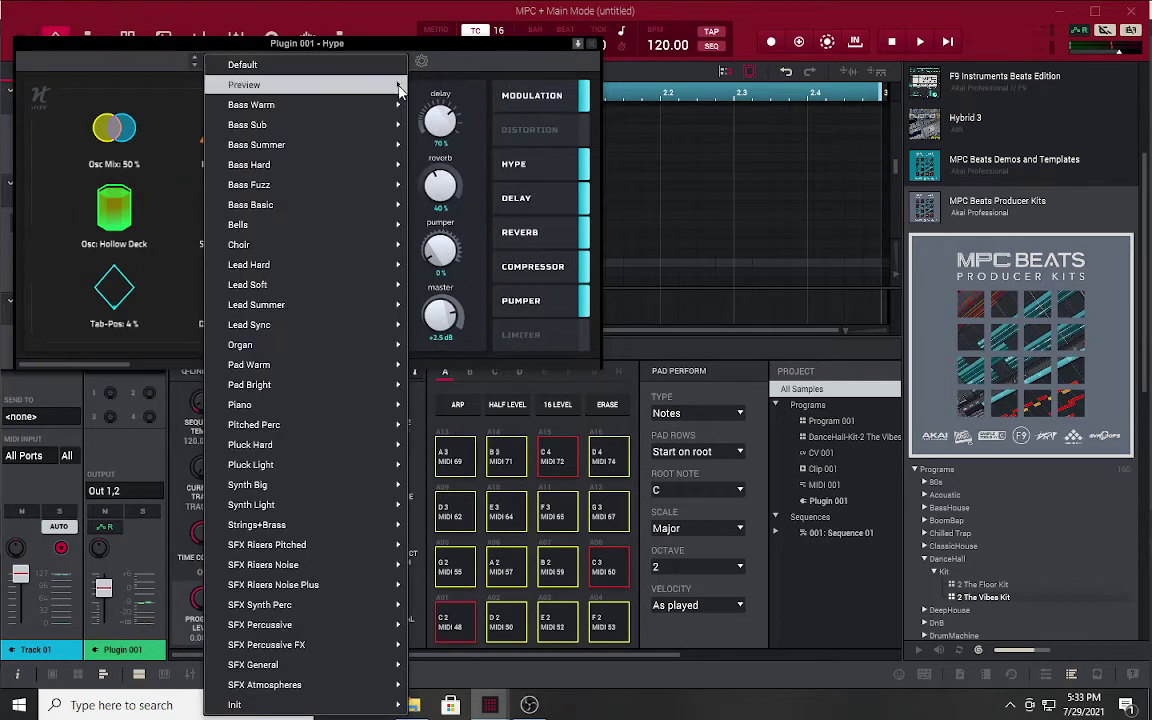
pyautogui.moveTo(390, 524)
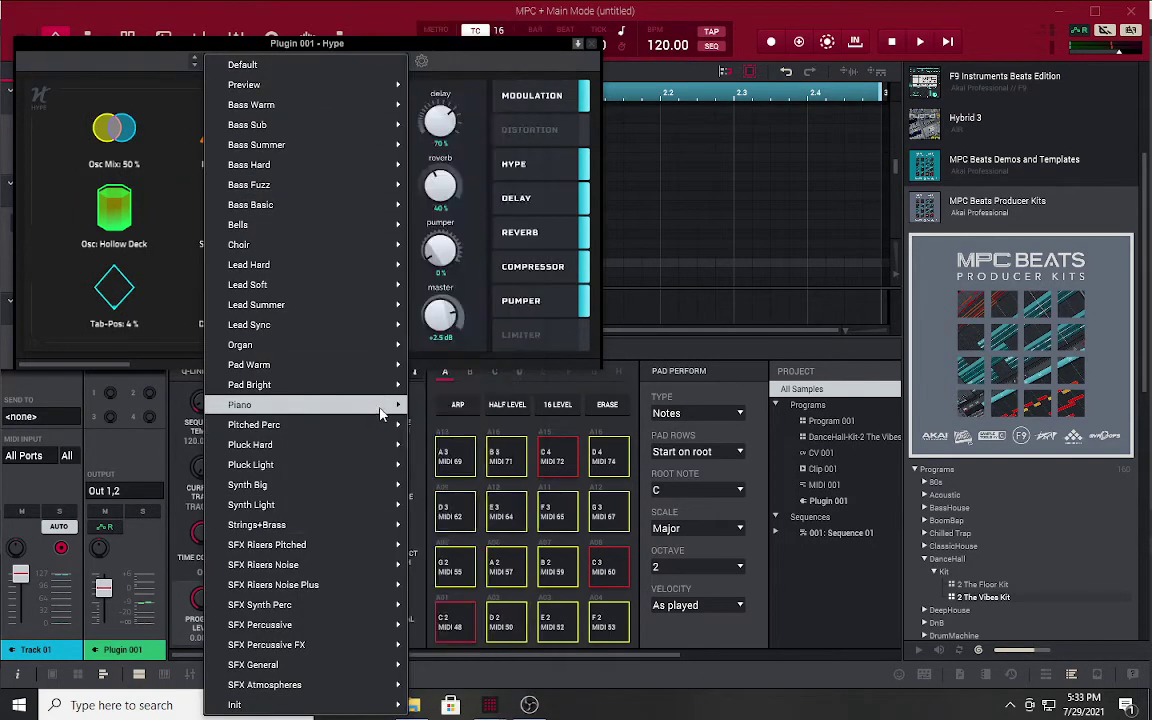
pyautogui.moveTo(391, 404)
pyautogui.click(456, 372)
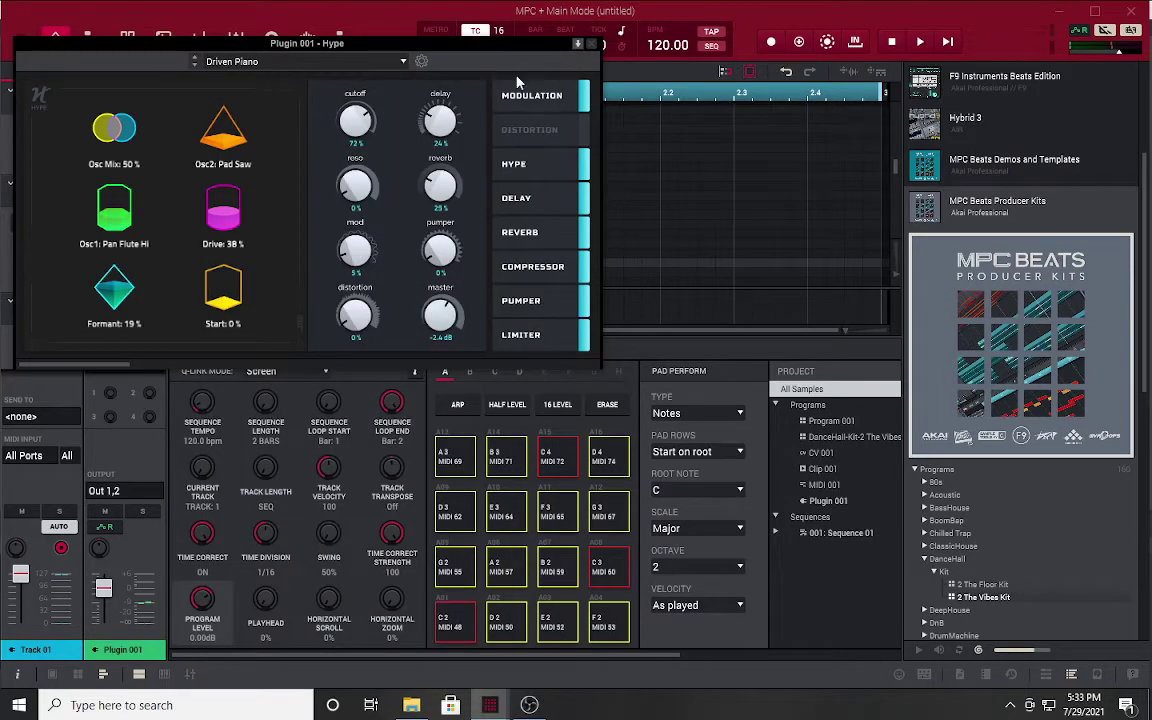
pyautogui.moveTo(464, 45); pyautogui.dragTo(710, 268)
pyautogui.click(270, 148)
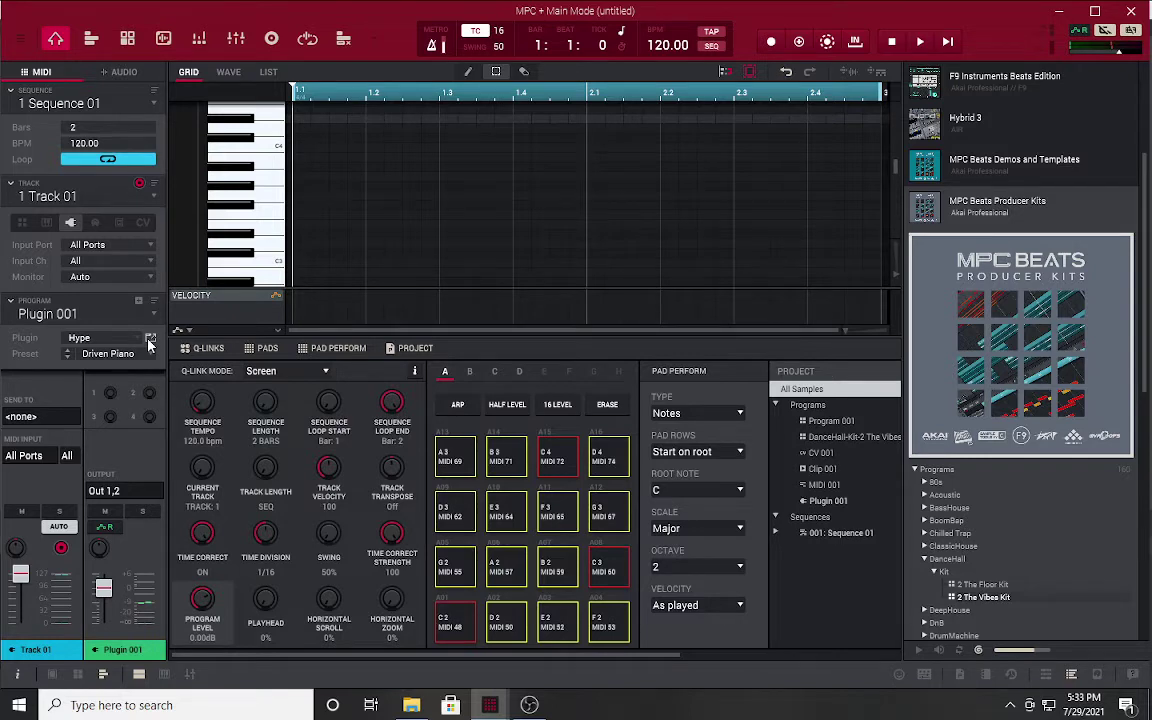
# - Load the Mellotron into Plugin 001 and open its editor above the pads
pyautogui.click(150, 342)
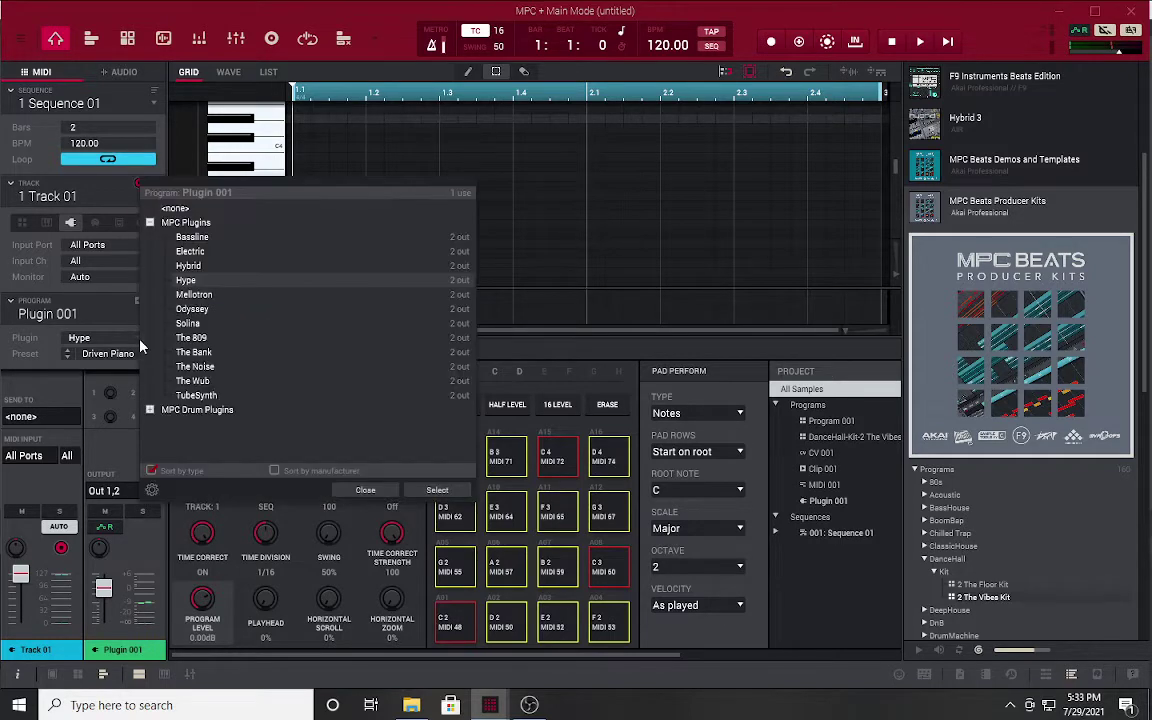
pyautogui.click(191, 296)
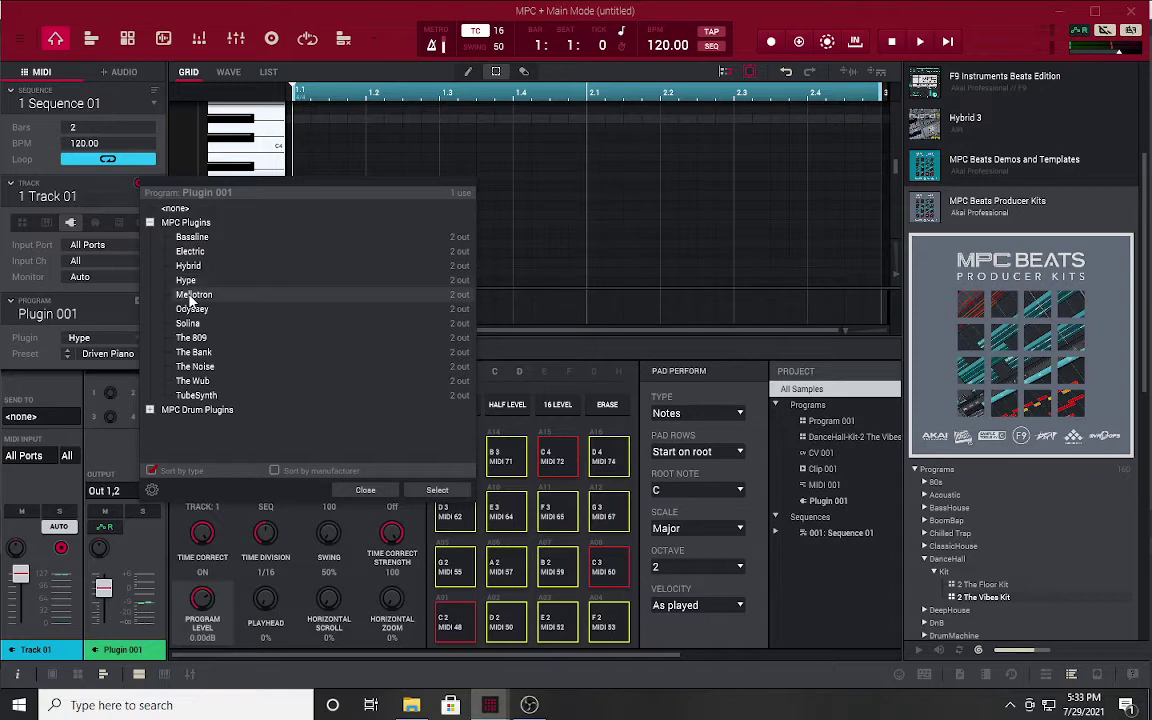
pyautogui.doubleClick(192, 296)
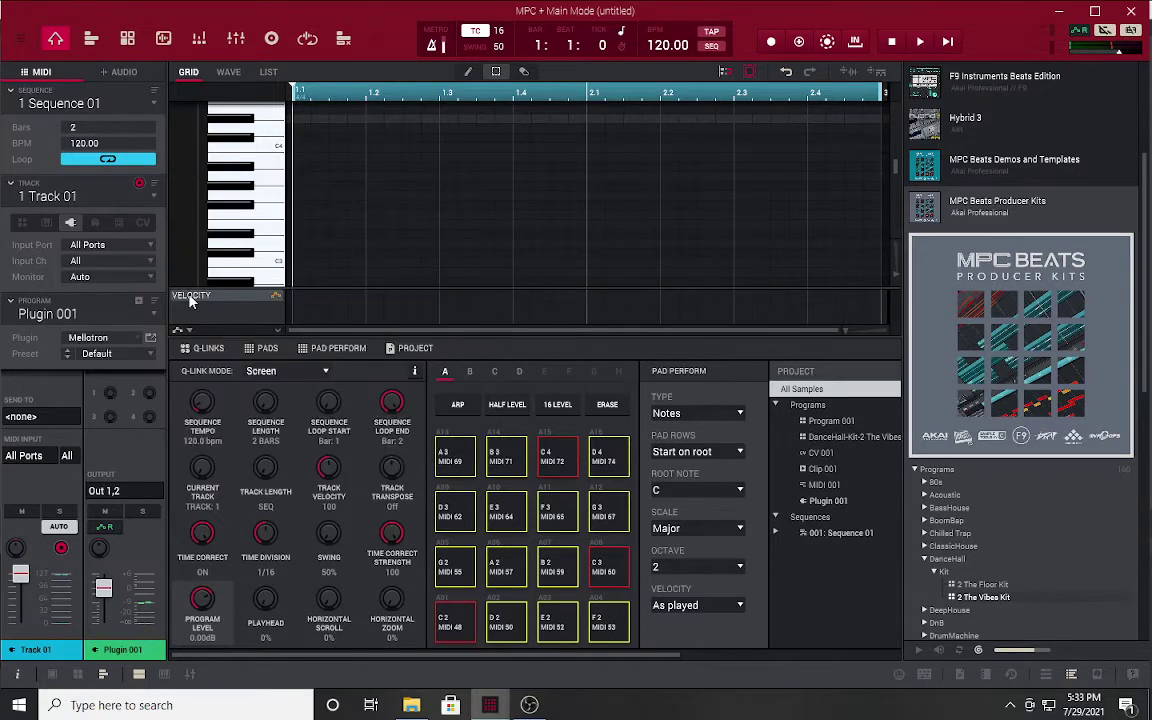
pyautogui.click(153, 339)
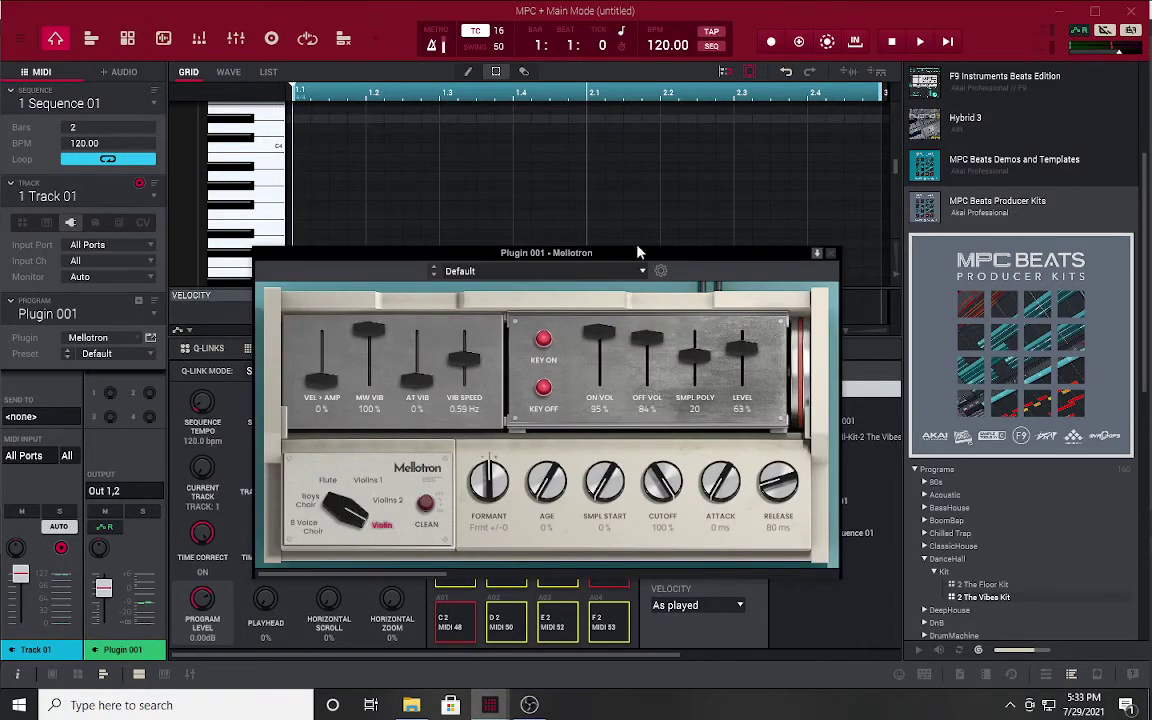
pyautogui.moveTo(676, 259); pyautogui.dragTo(676, 123)
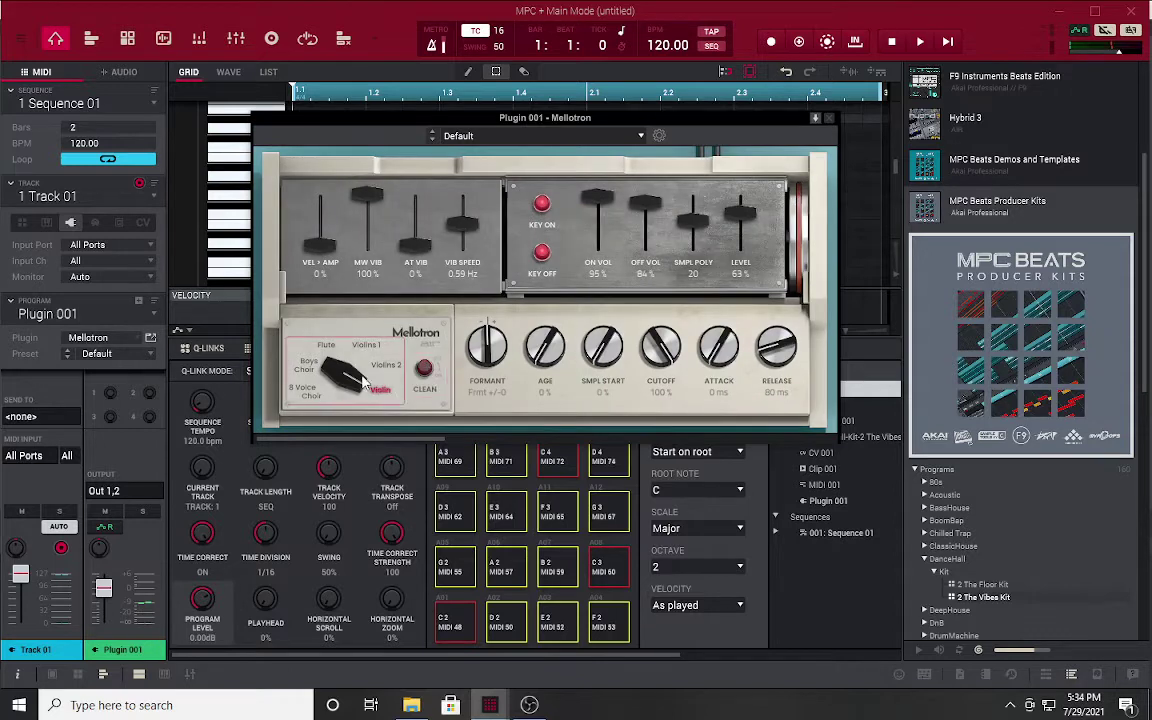
# - Step the Mellotron sound through 8 Voice Choir and Violins 2, ending on Violin
pyautogui.click(316, 390)
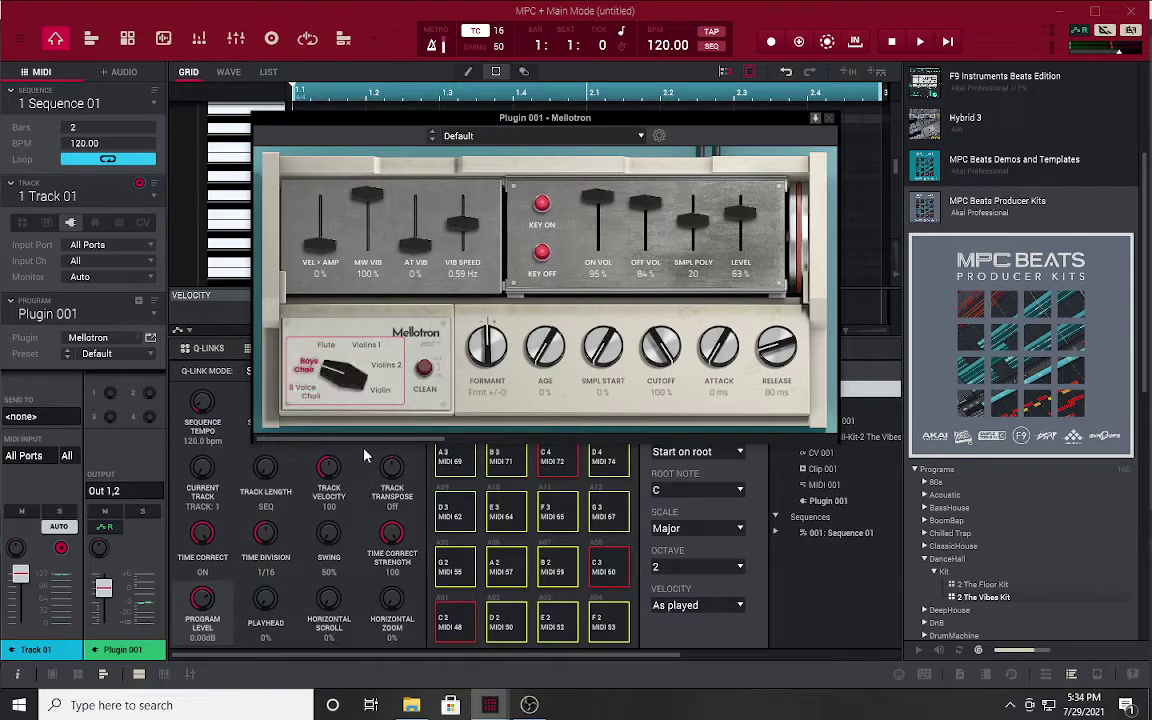
pyautogui.click(365, 395)
pyautogui.click(365, 395)
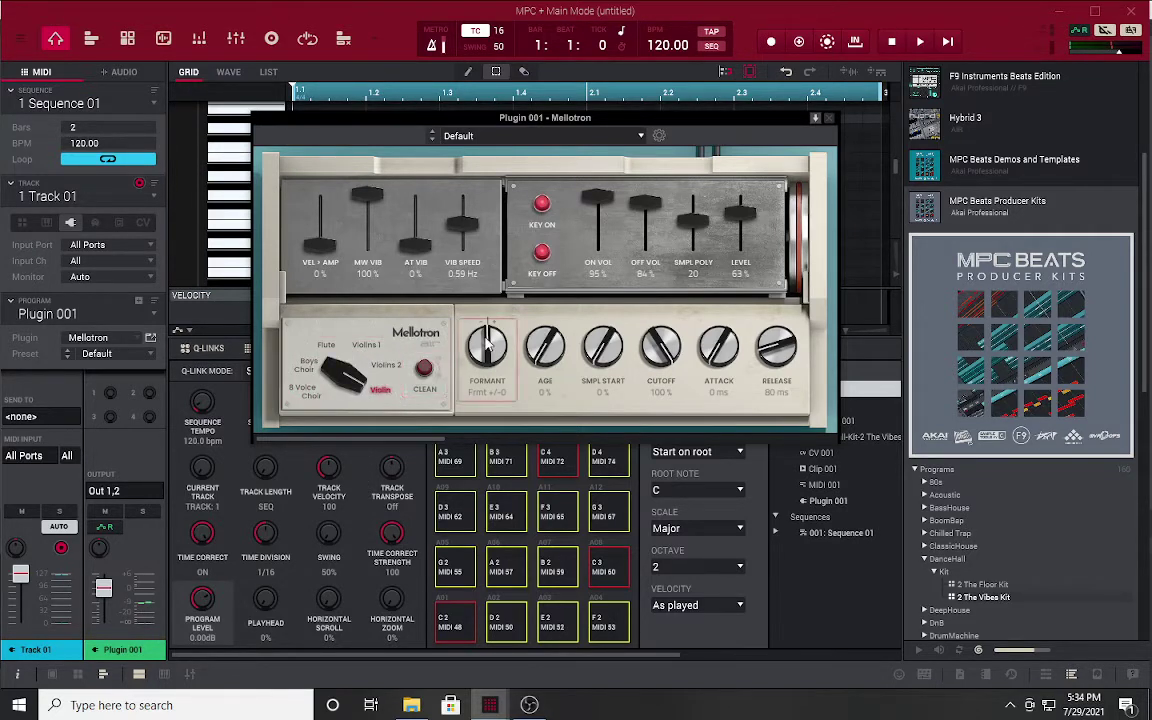
# - Raise the Mellotron Formant to +3 and set Age to 48%
pyautogui.scroll(2, 487, 320)
pyautogui.scroll(1, 487, 320)
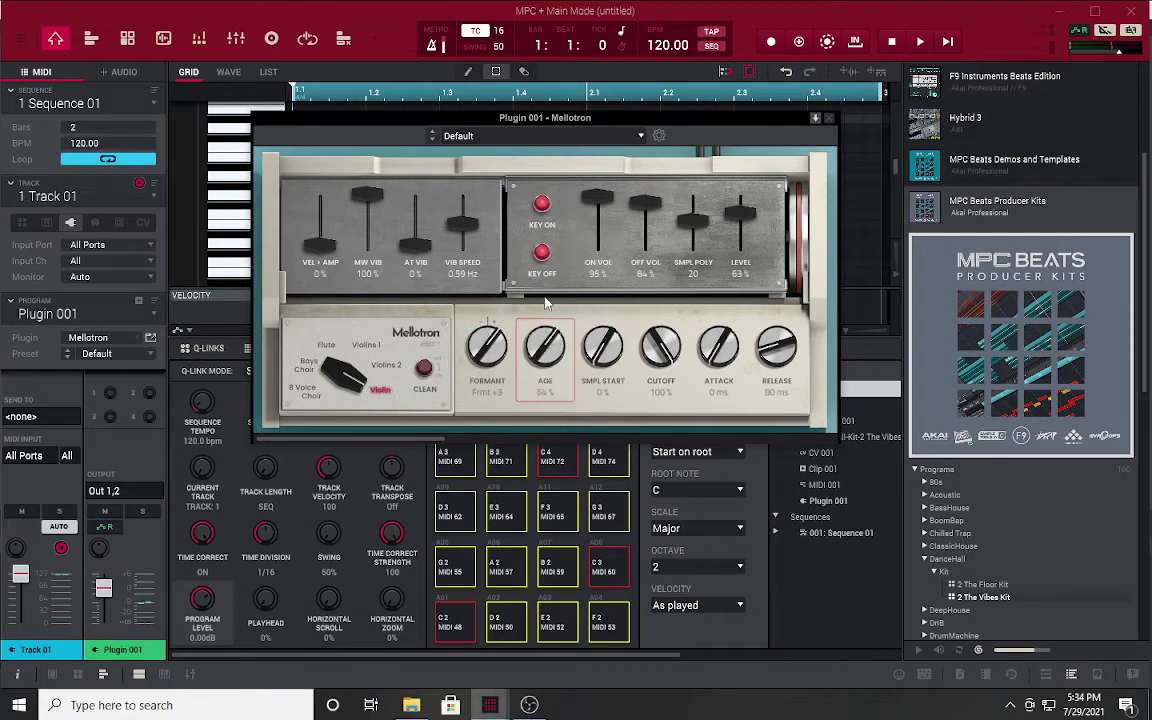
pyautogui.scroll(3, 545, 325)
pyautogui.scroll(1, 545, 330)
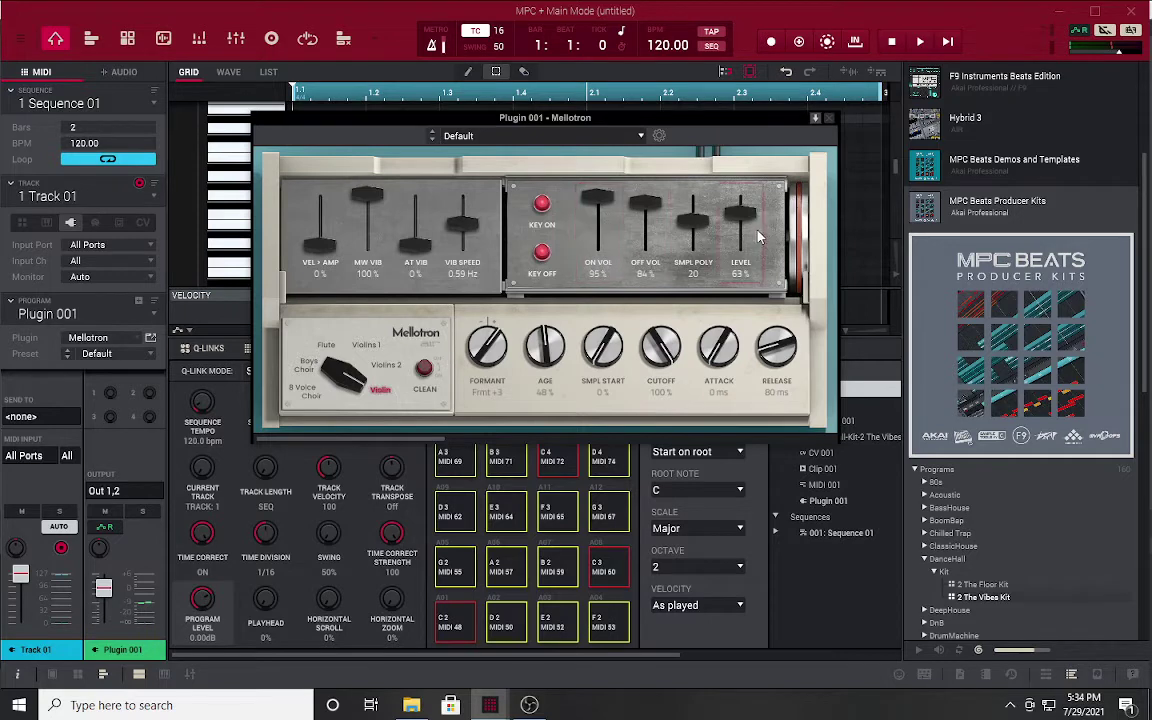
pyautogui.hscroll(3, 463, 304)
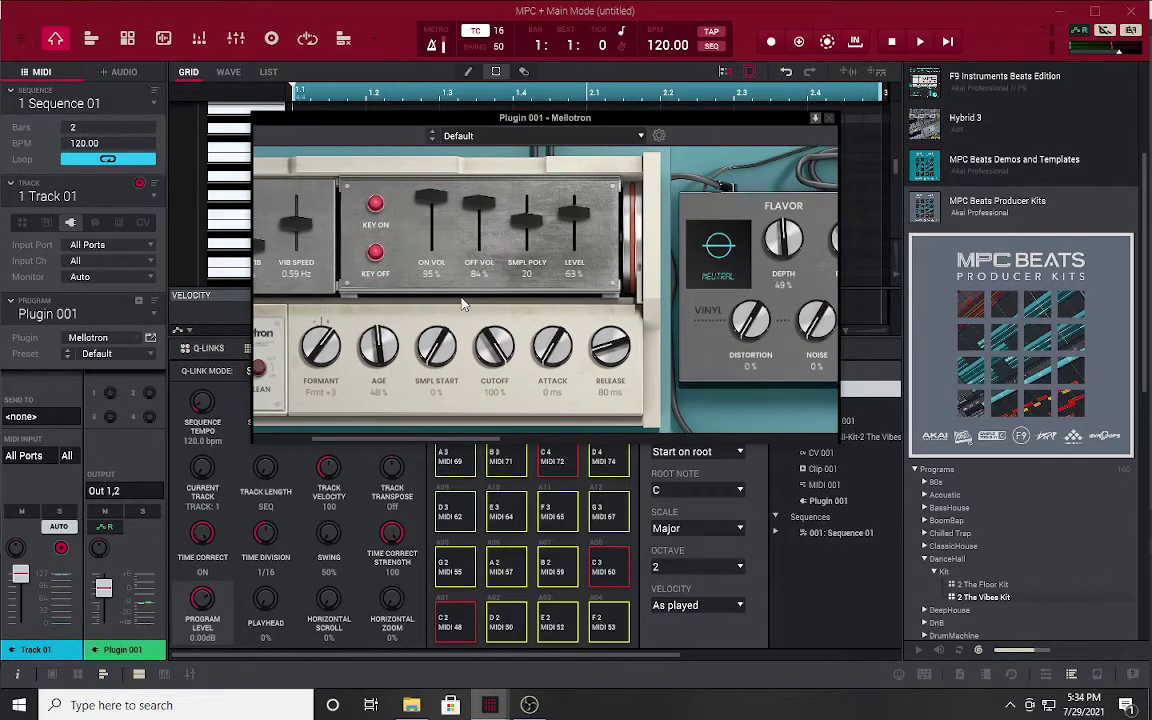
pyautogui.hscroll(5, 463, 304)
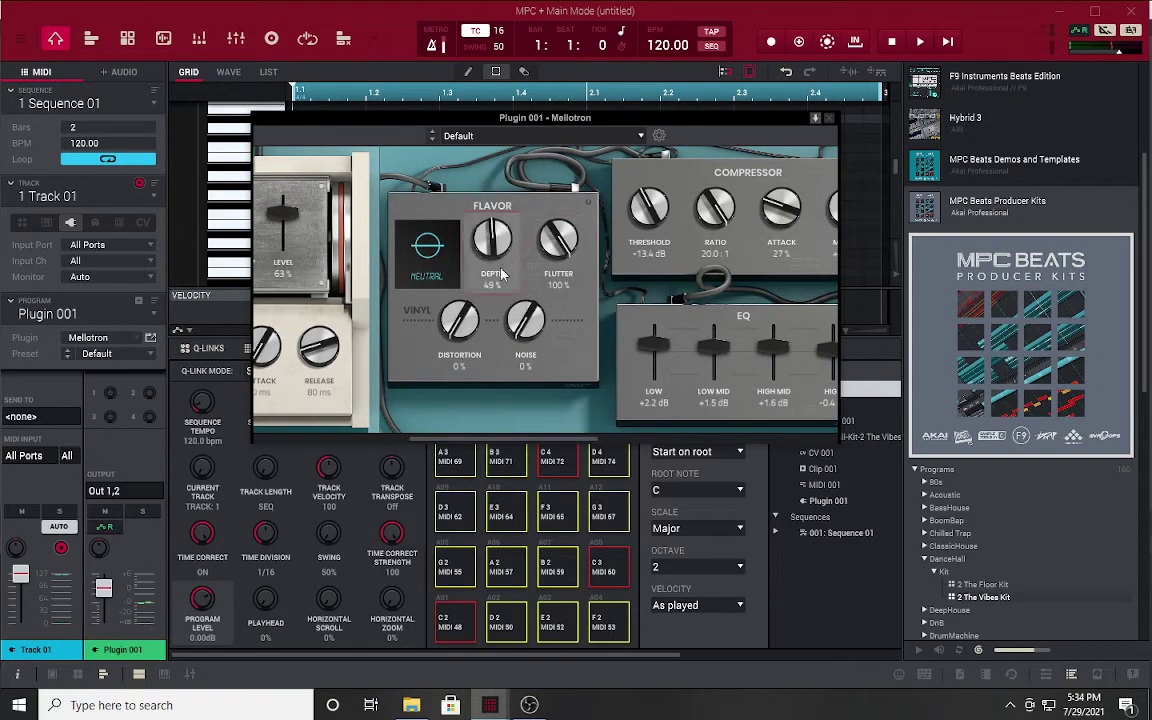
pyautogui.hscroll(3, 477, 345)
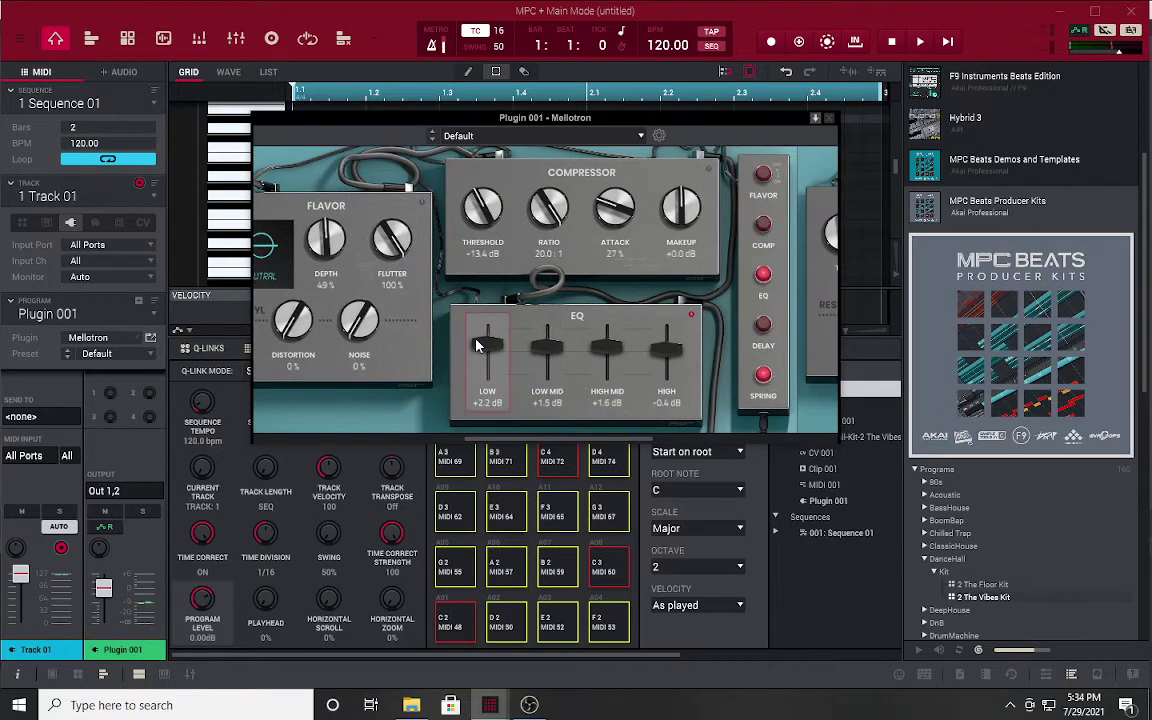
pyautogui.hscroll(7, 712, 308)
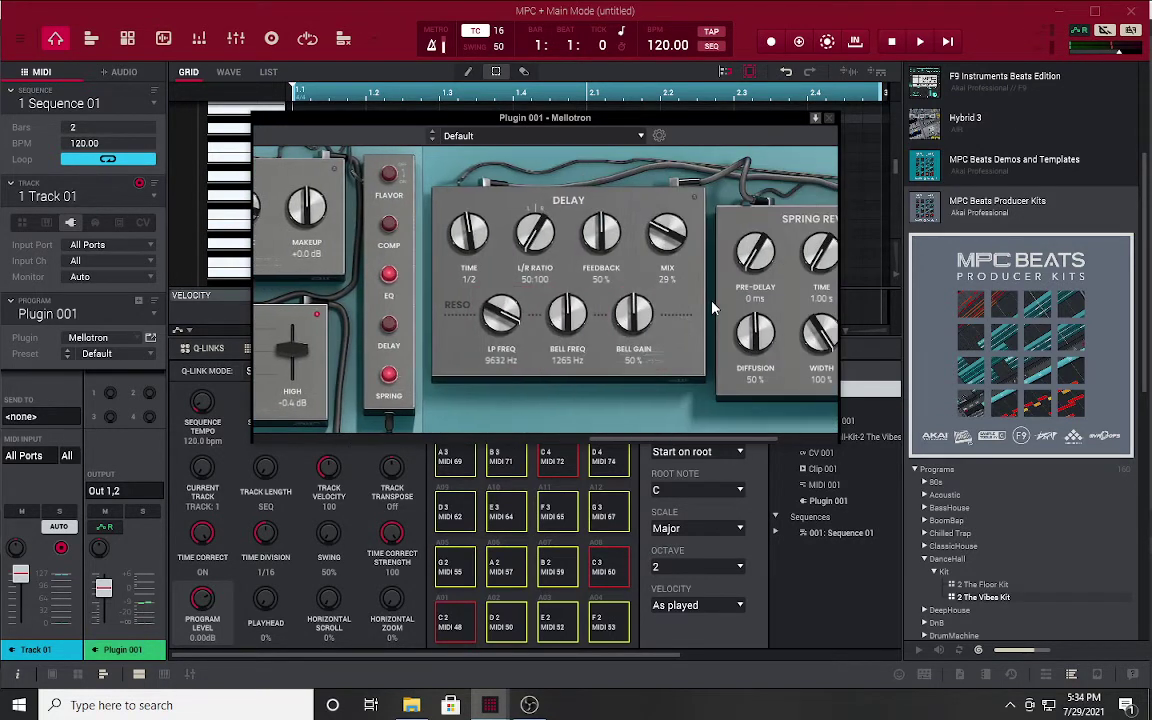
pyautogui.hscroll(3, 712, 308)
pyautogui.hscroll(-12, 712, 308)
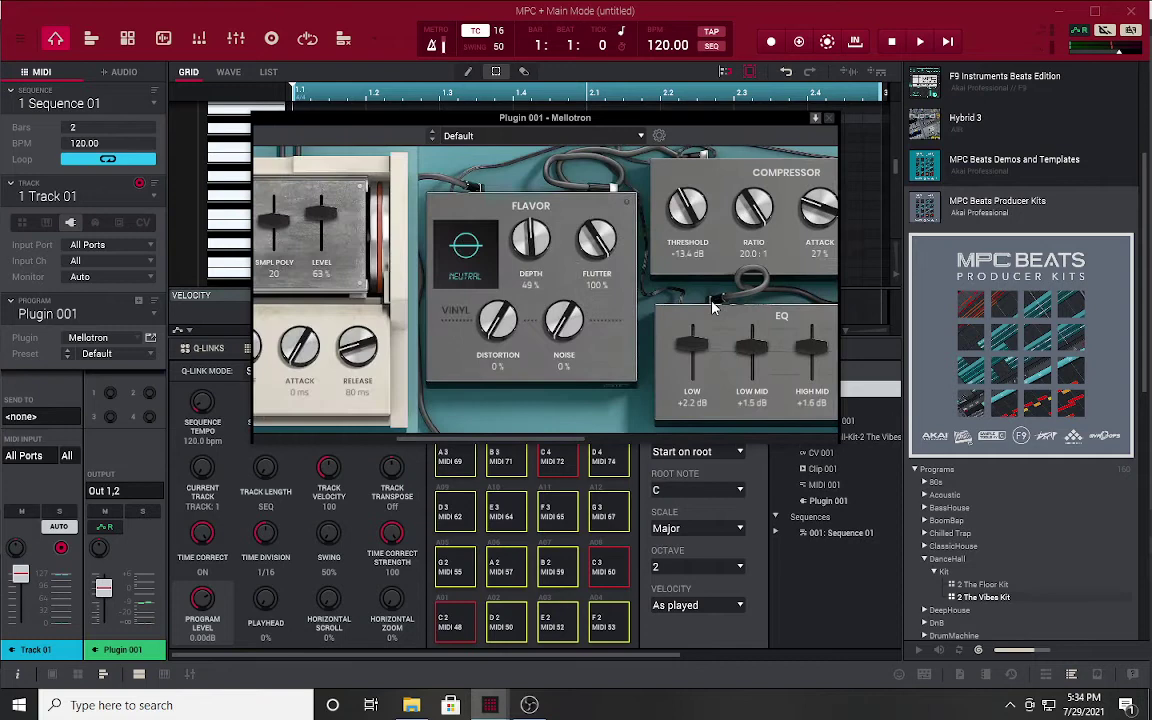
pyautogui.hscroll(-5, 712, 308)
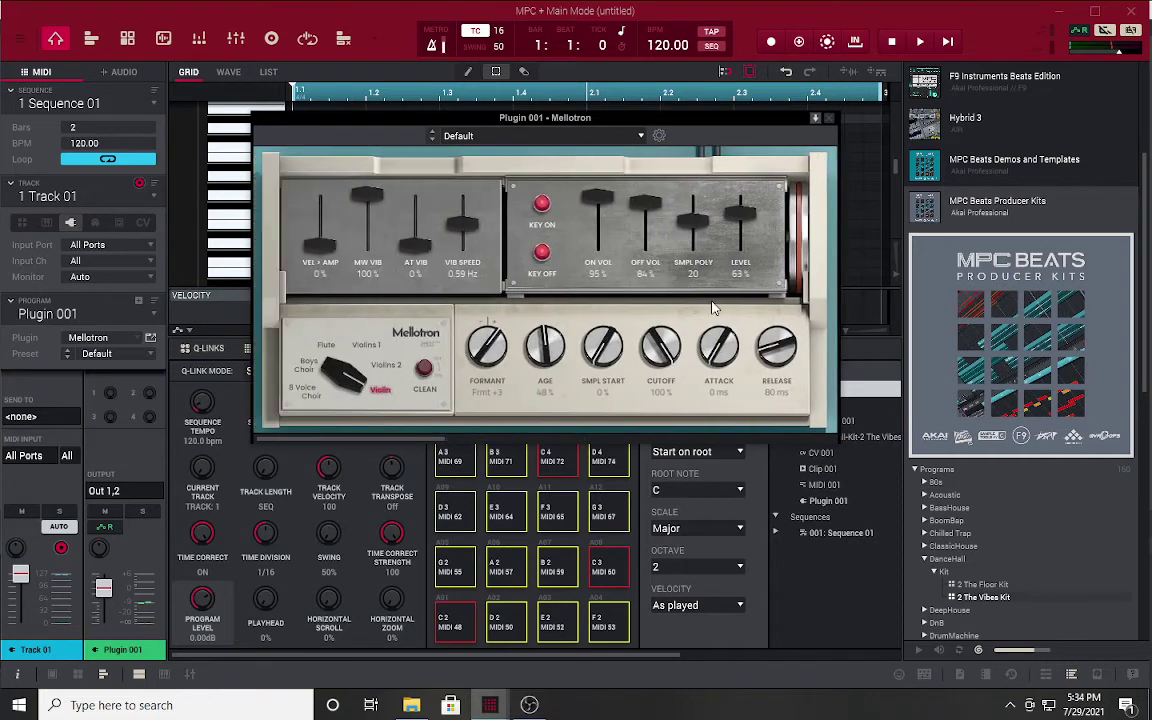
pyautogui.click(636, 133)
pyautogui.moveTo(632, 207)
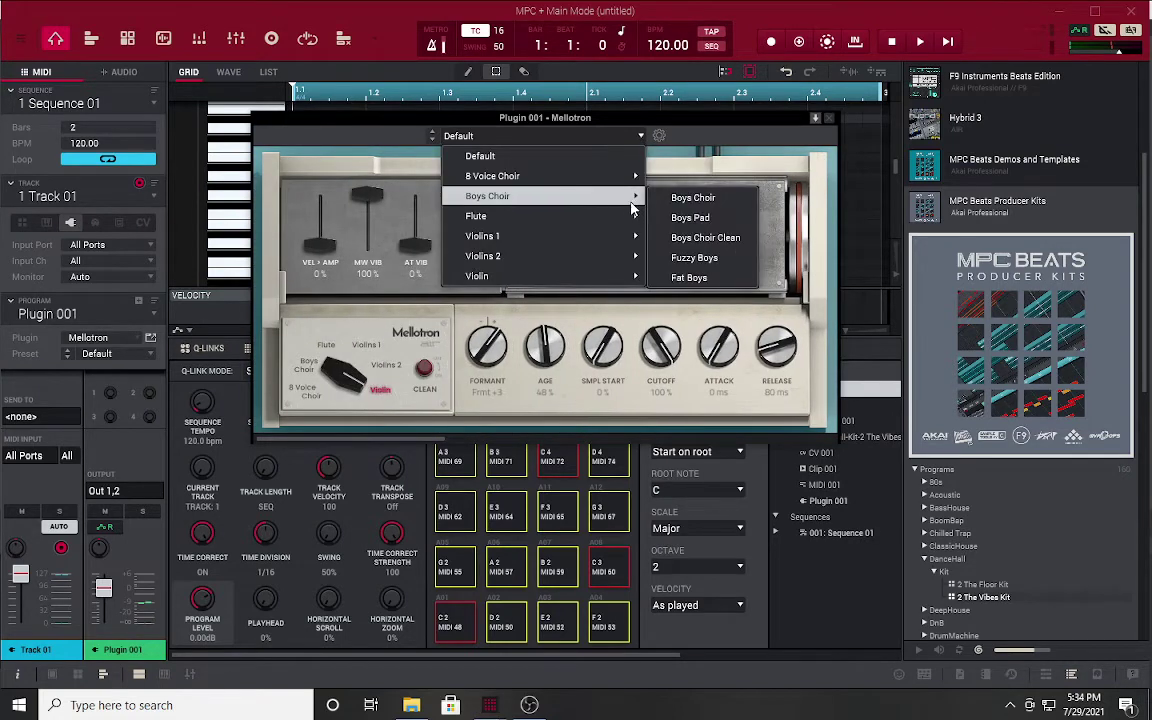
pyautogui.moveTo(632, 255)
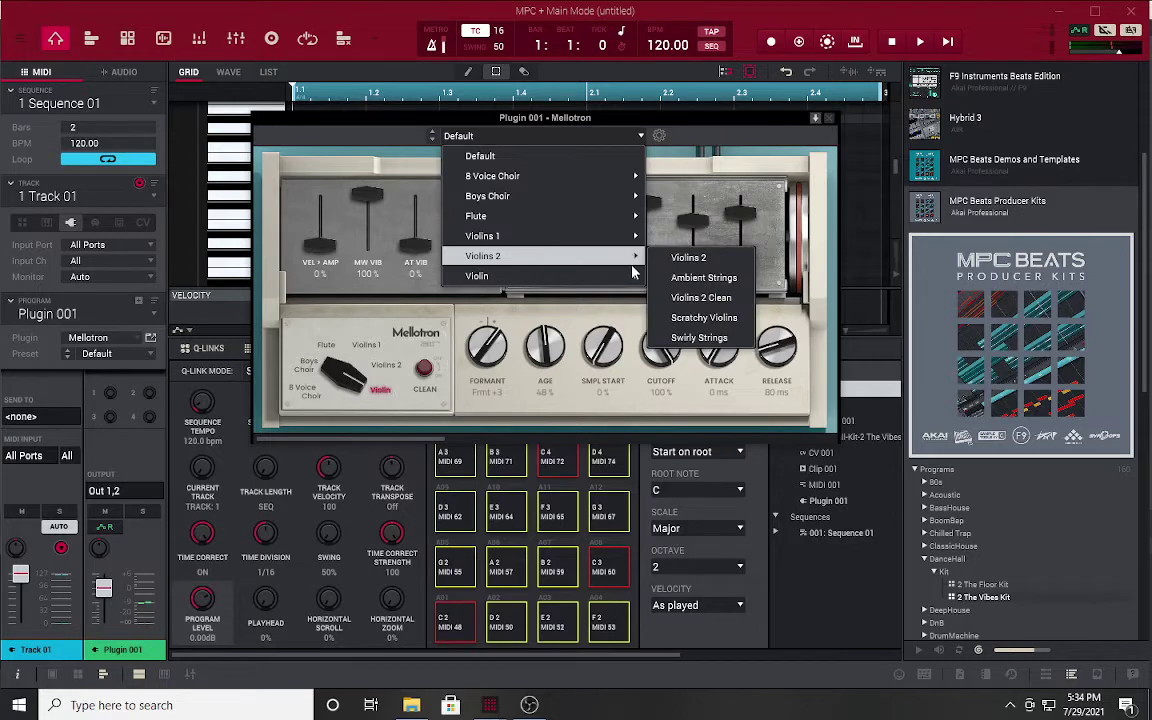
pyautogui.moveTo(632, 282)
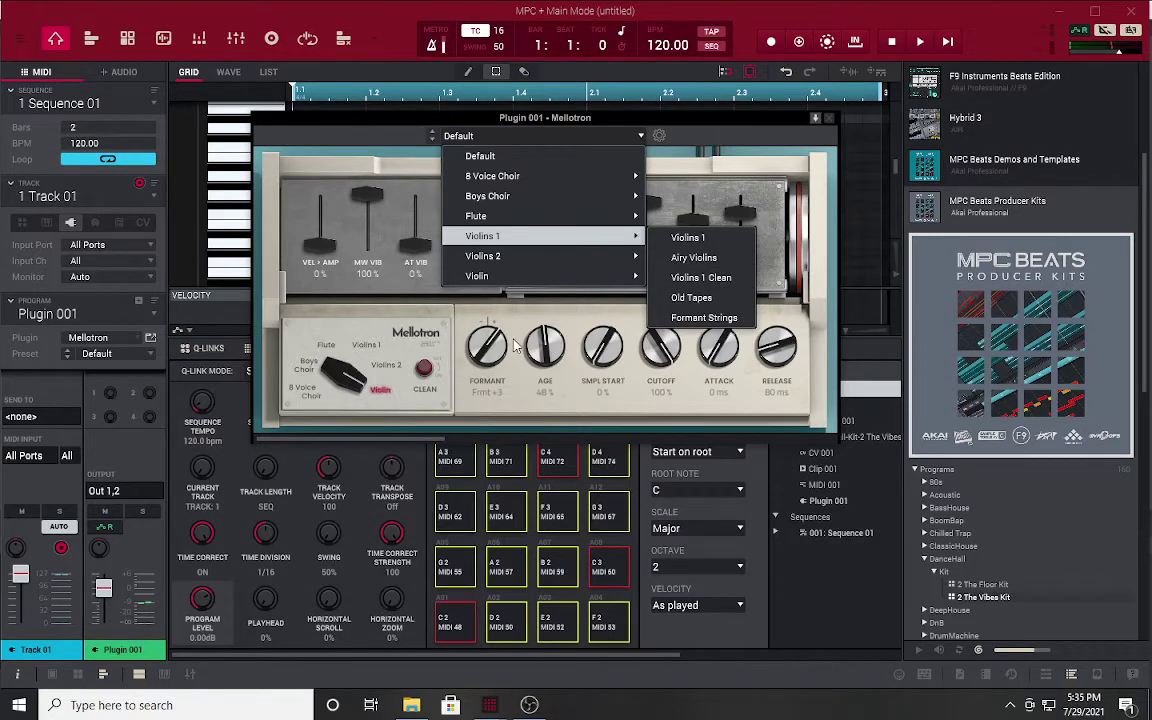
pyautogui.click(349, 241)
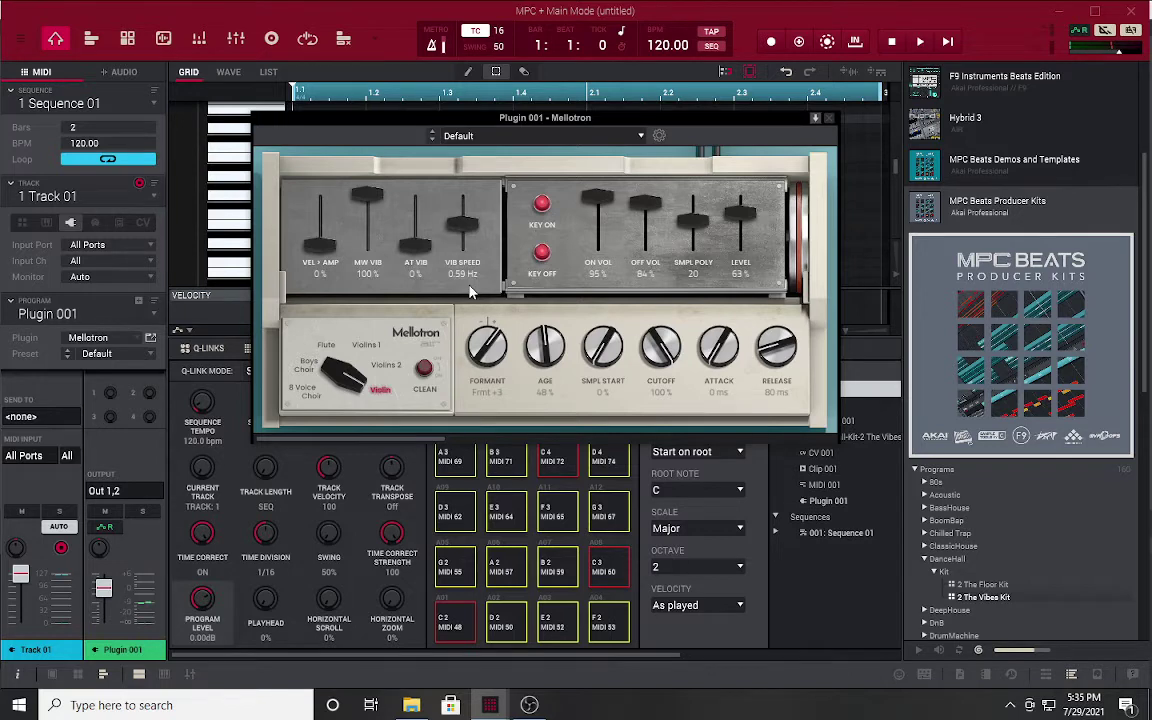
# - Close the Mellotron editor and audition a few piano-roll notes, including F3
pyautogui.click(829, 118)
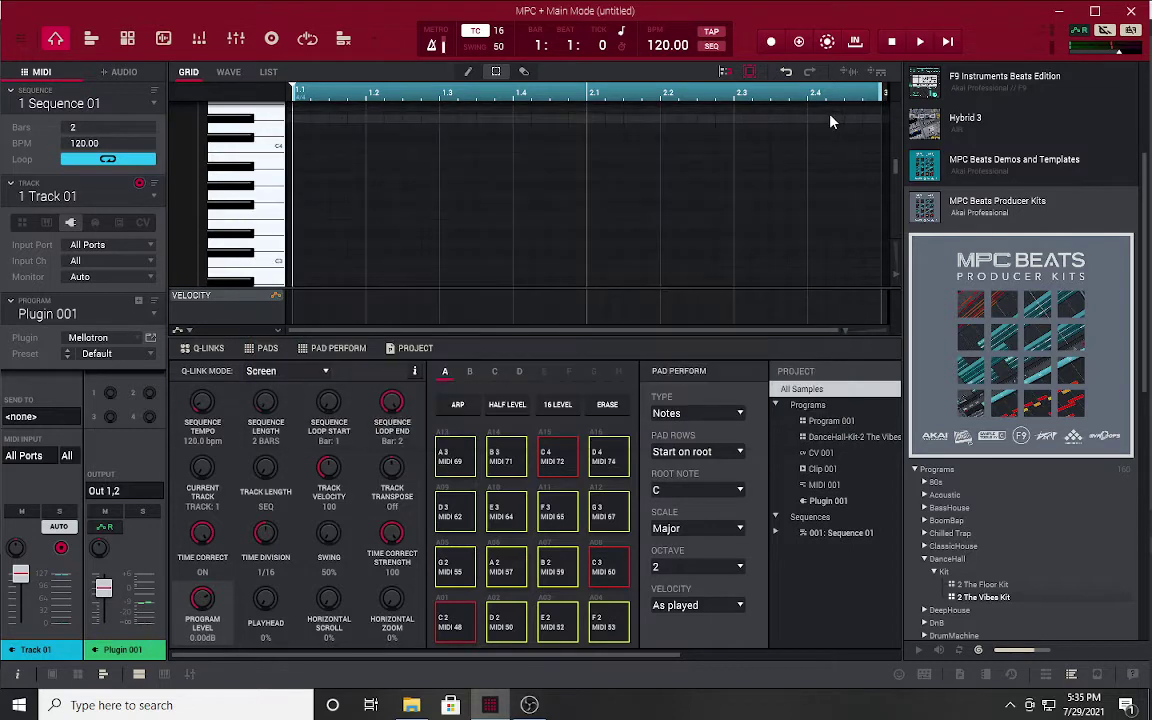
pyautogui.click(278, 236)
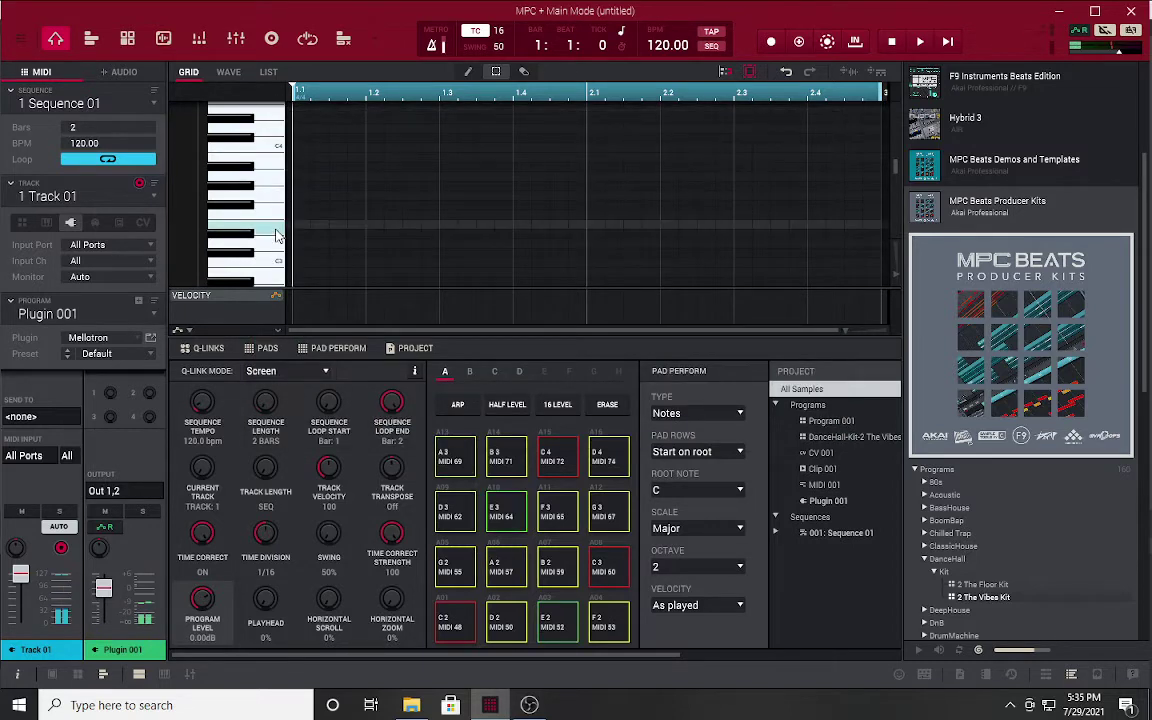
pyautogui.click(278, 216)
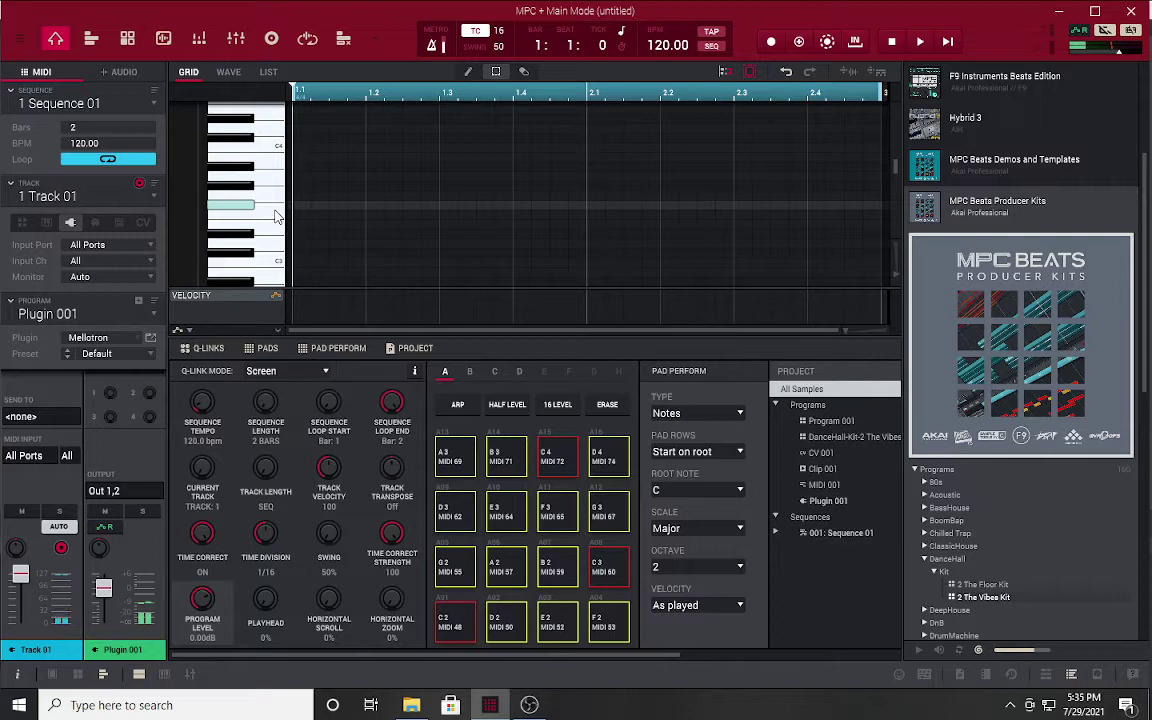
pyautogui.click(278, 226)
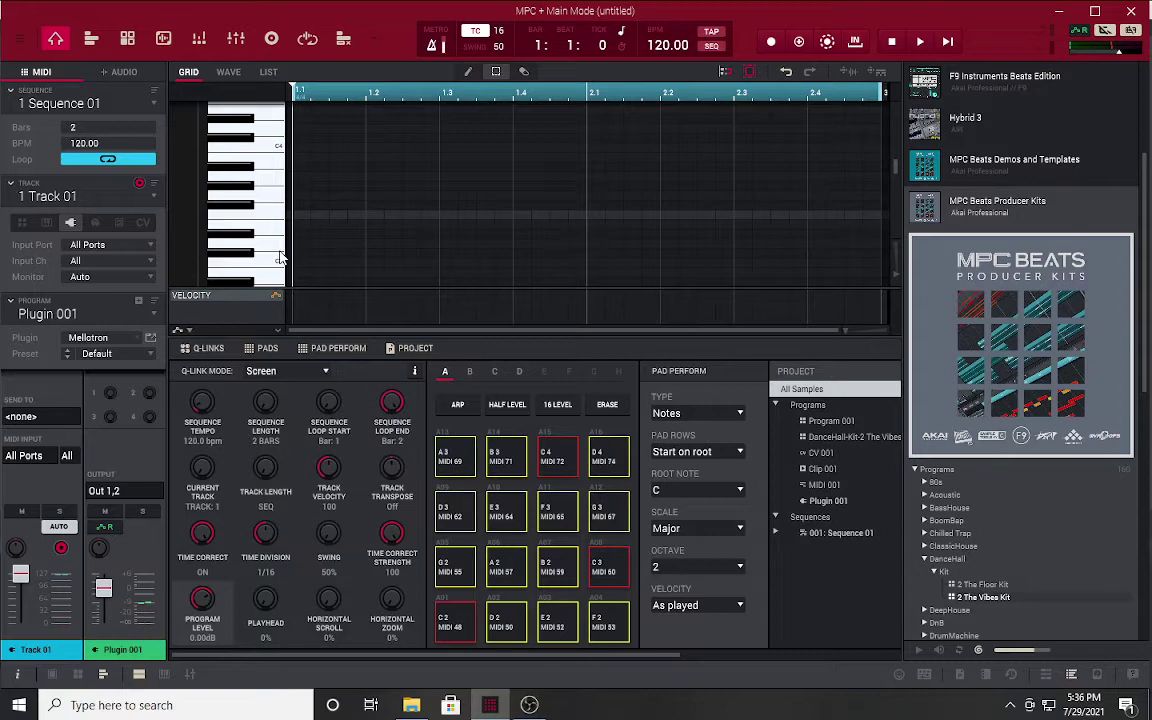
# - Load the Odyssey synth into Plugin 001 and open its editor panel
pyautogui.click(146, 339)
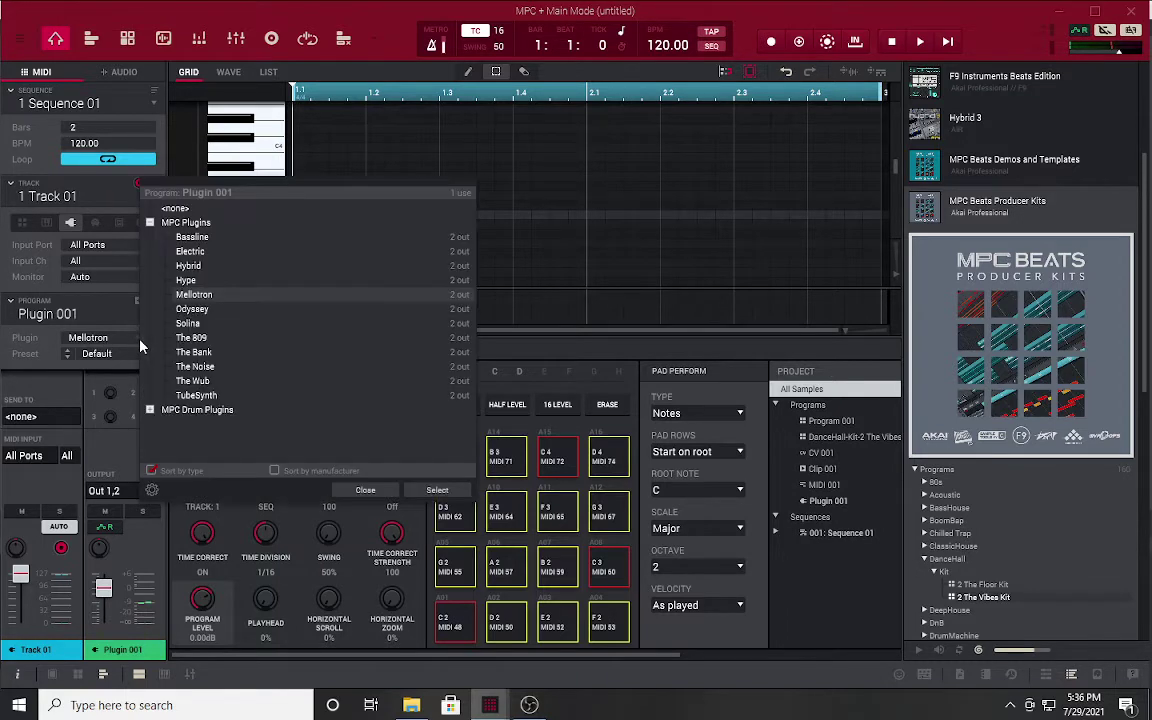
pyautogui.doubleClick(201, 313)
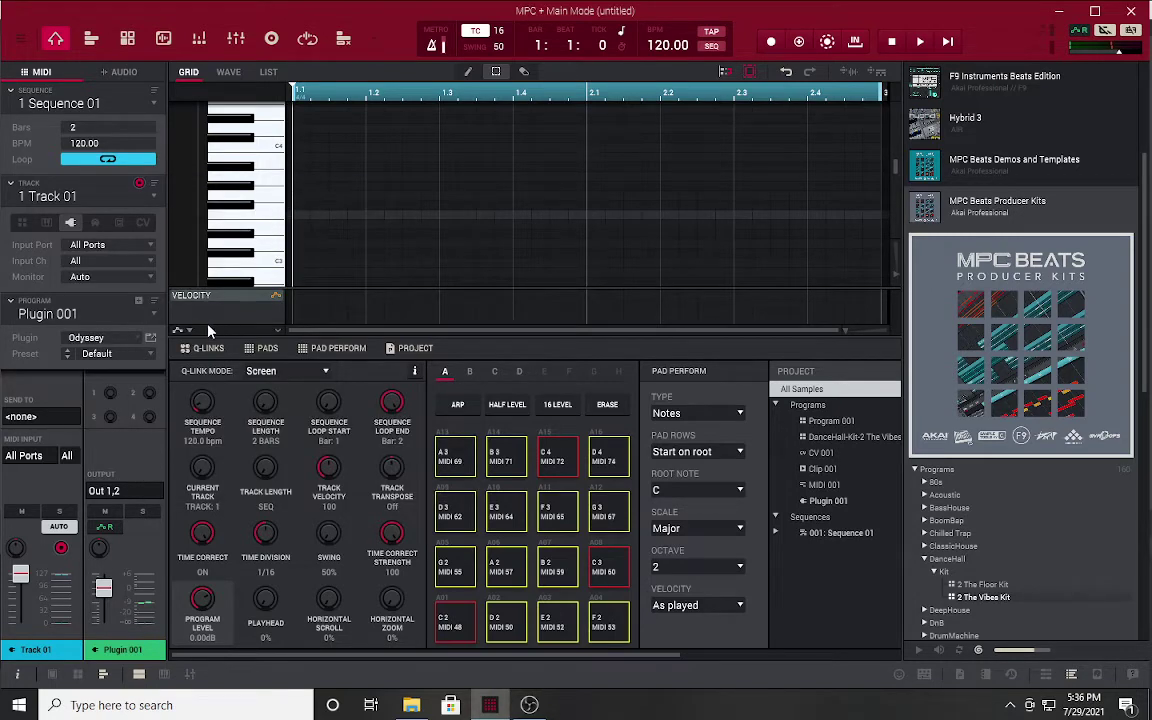
pyautogui.click(151, 339)
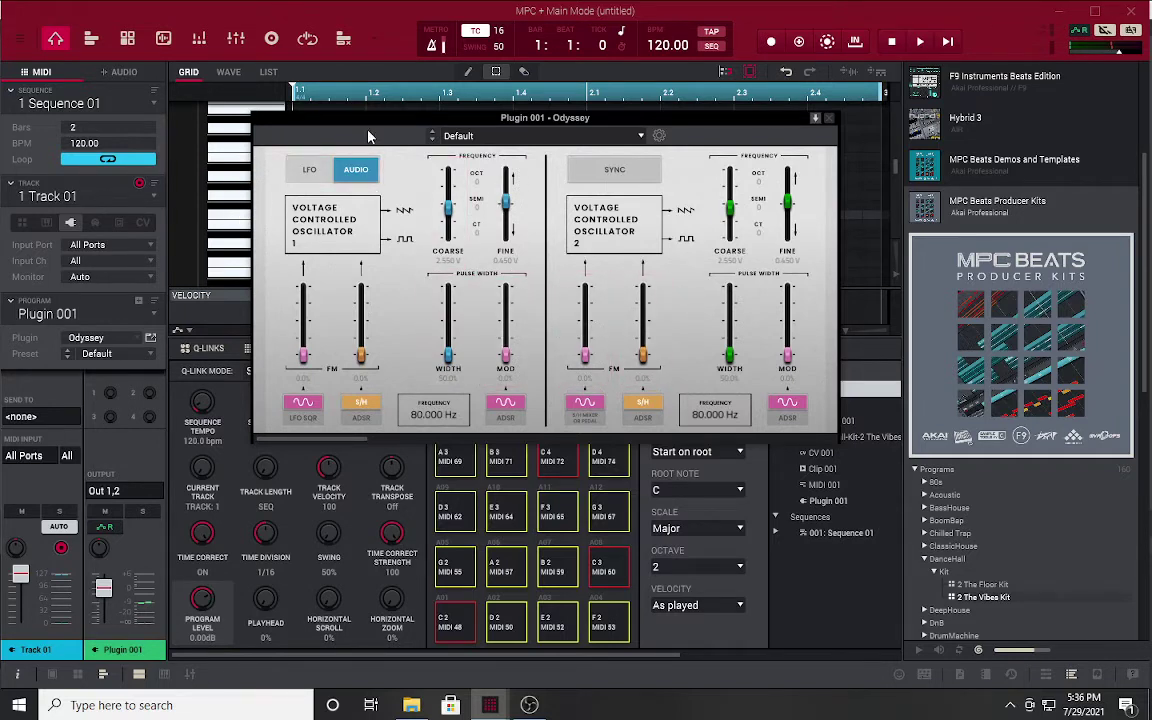
# - Load Odyssey's Fiver Pad preset and move the editor window lower
pyautogui.click(630, 140)
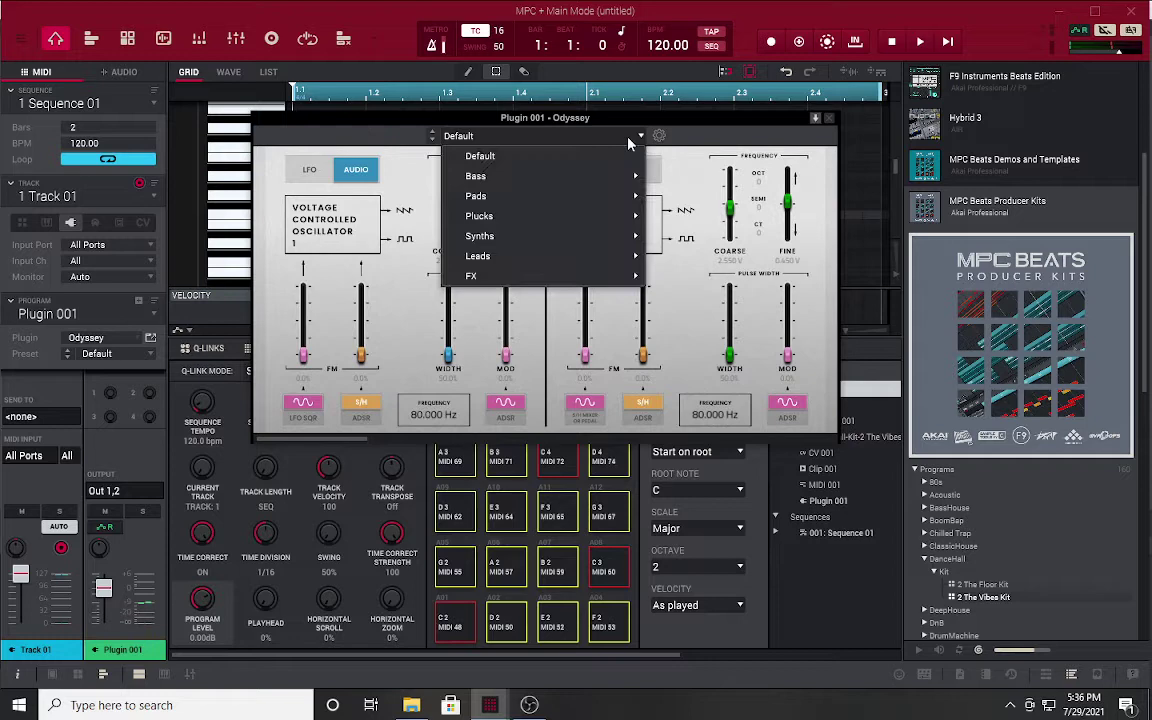
pyautogui.moveTo(600, 196)
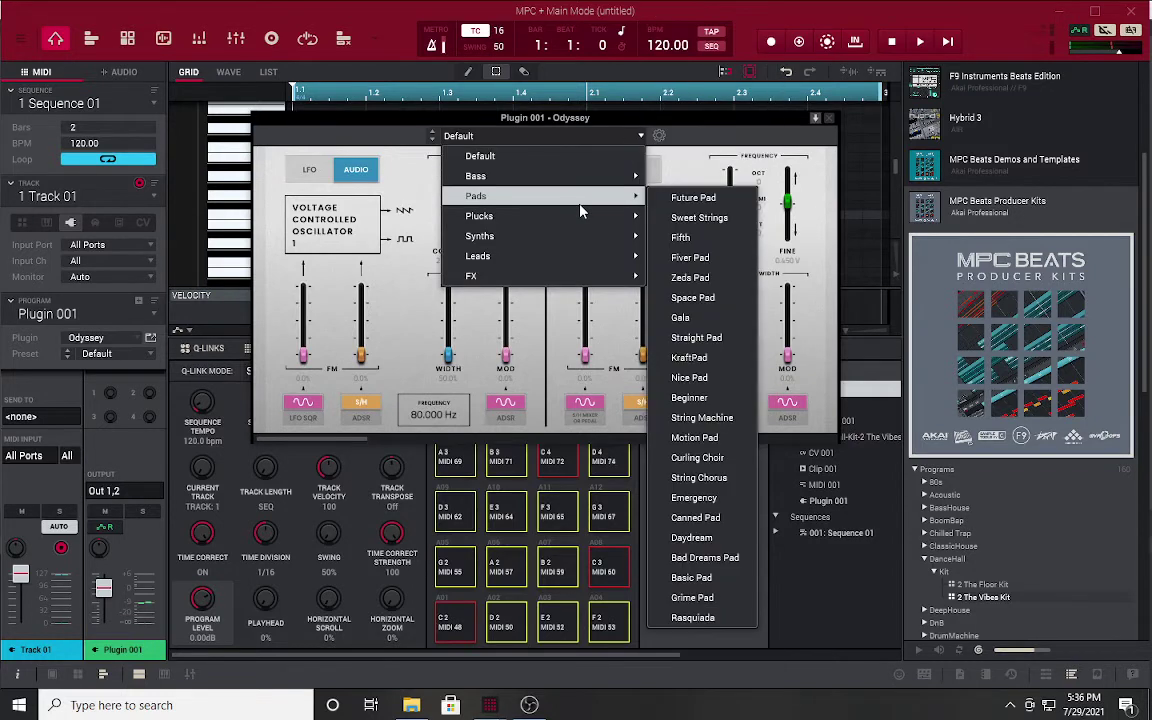
pyautogui.click(716, 258)
pyautogui.moveTo(697, 124); pyautogui.dragTo(705, 300)
# - Audition the Fiver Pad by playing a series of notes up and down the piano roll
pyautogui.click(225, 176)
pyautogui.moveTo(258, 180); pyautogui.dragTo(282, 258)
pyautogui.click(282, 220)
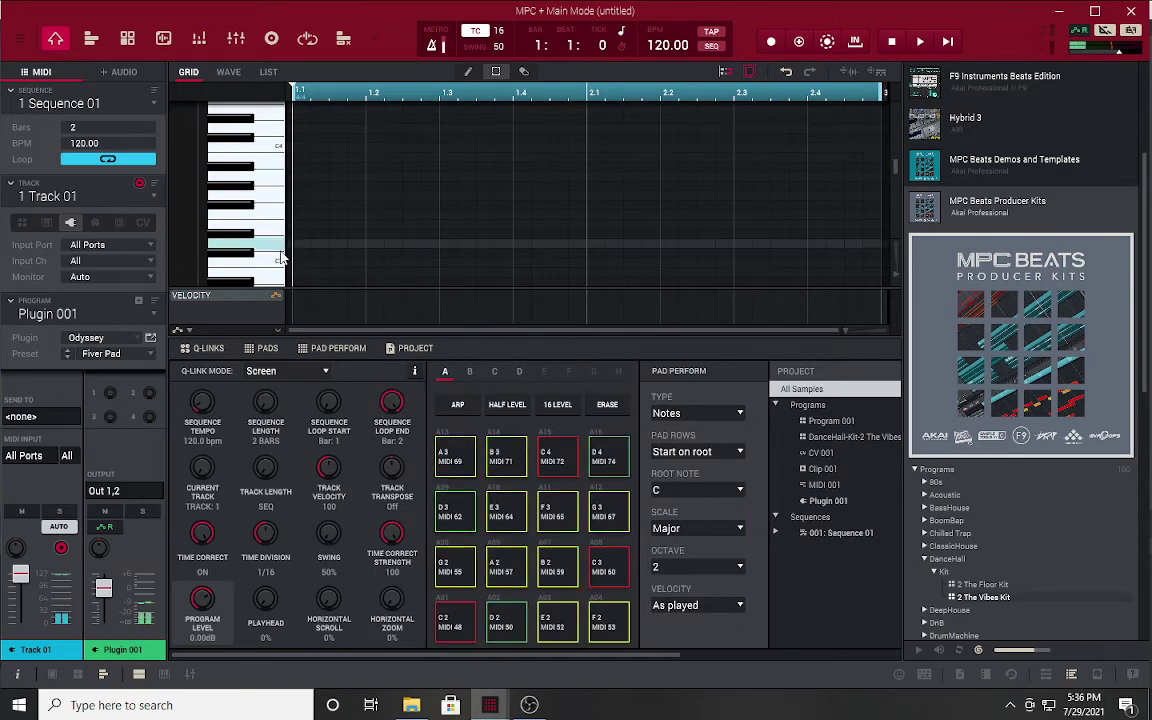
pyautogui.click(282, 220)
pyautogui.click(283, 194)
pyautogui.click(283, 207)
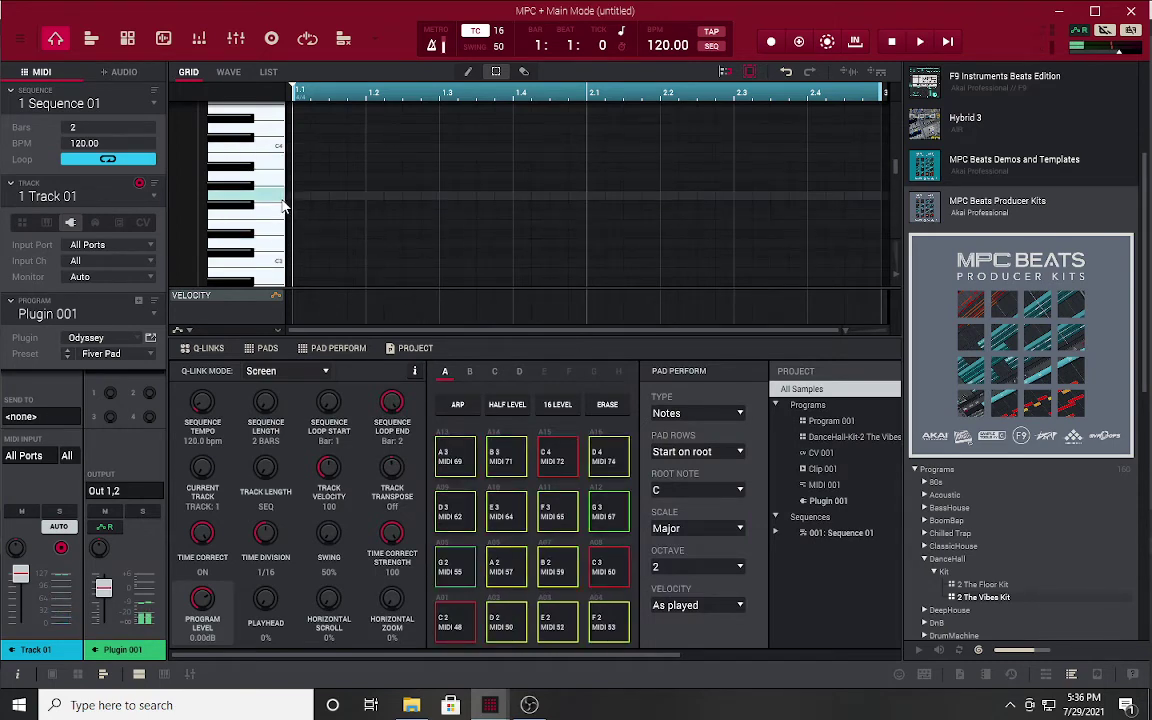
pyautogui.click(255, 176)
pyautogui.click(256, 203)
pyautogui.click(279, 226)
pyautogui.click(280, 248)
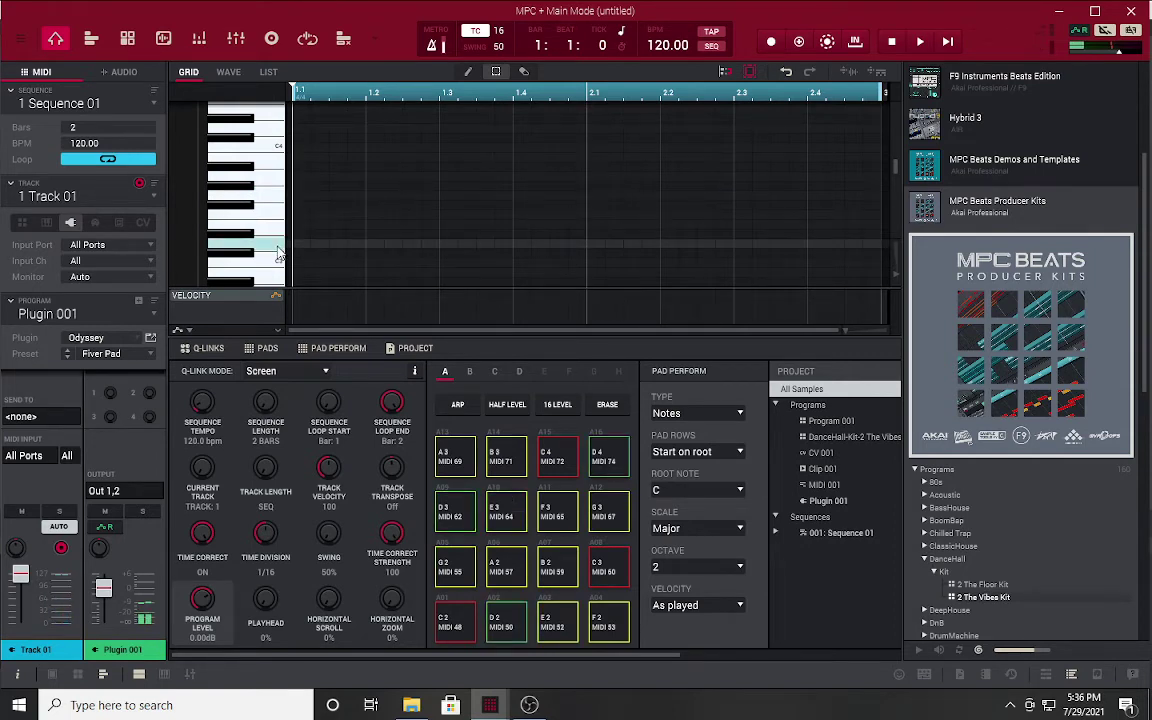
pyautogui.click(280, 168)
pyautogui.click(281, 203)
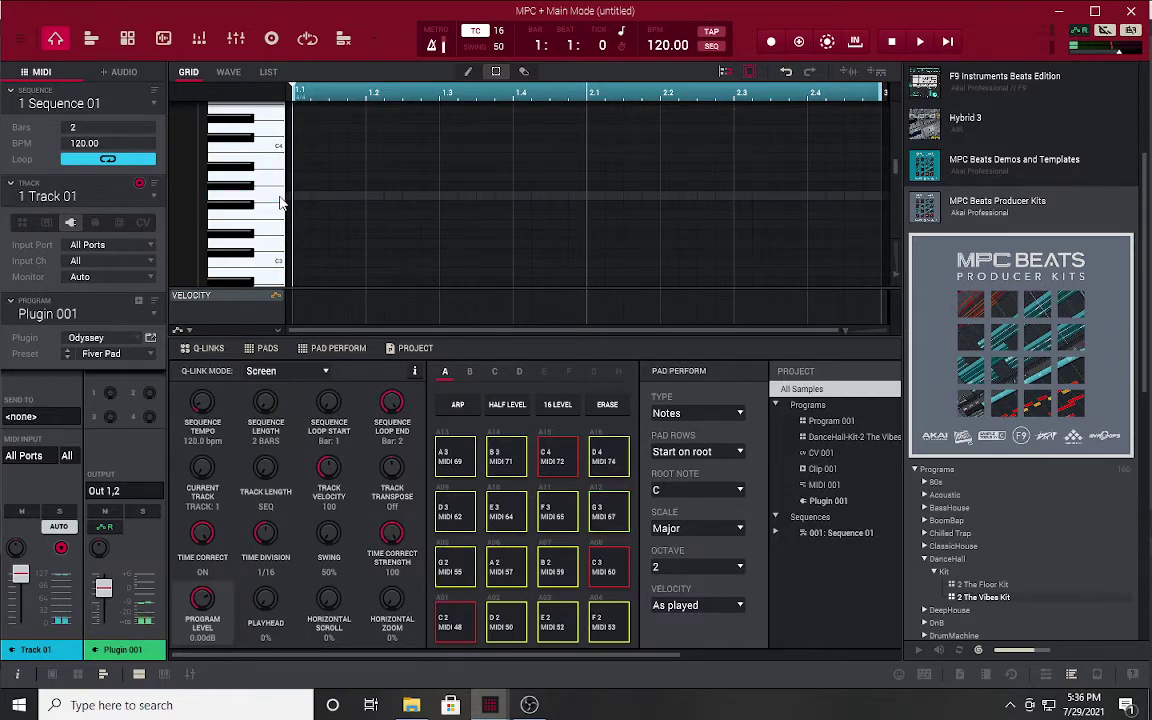
# - Browse the main menu's Edit submenu, dismiss it, and show the MPC Plugins list for Plugin 001
pyautogui.click(19, 38)
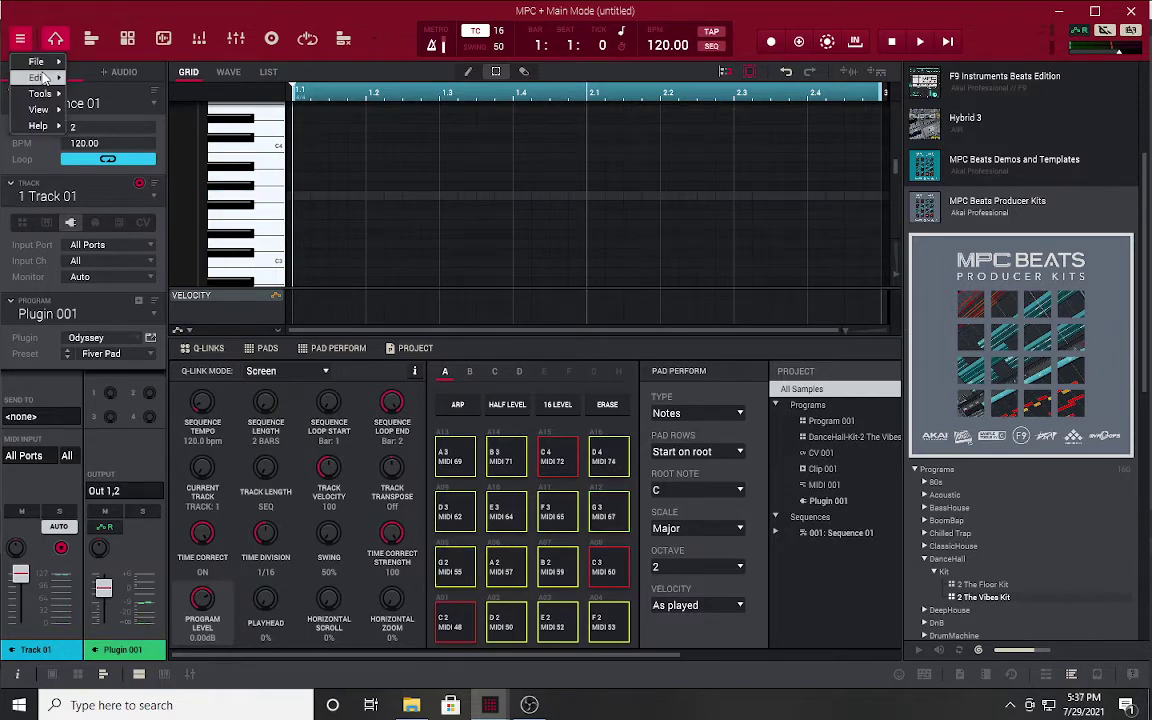
pyautogui.moveTo(44, 78)
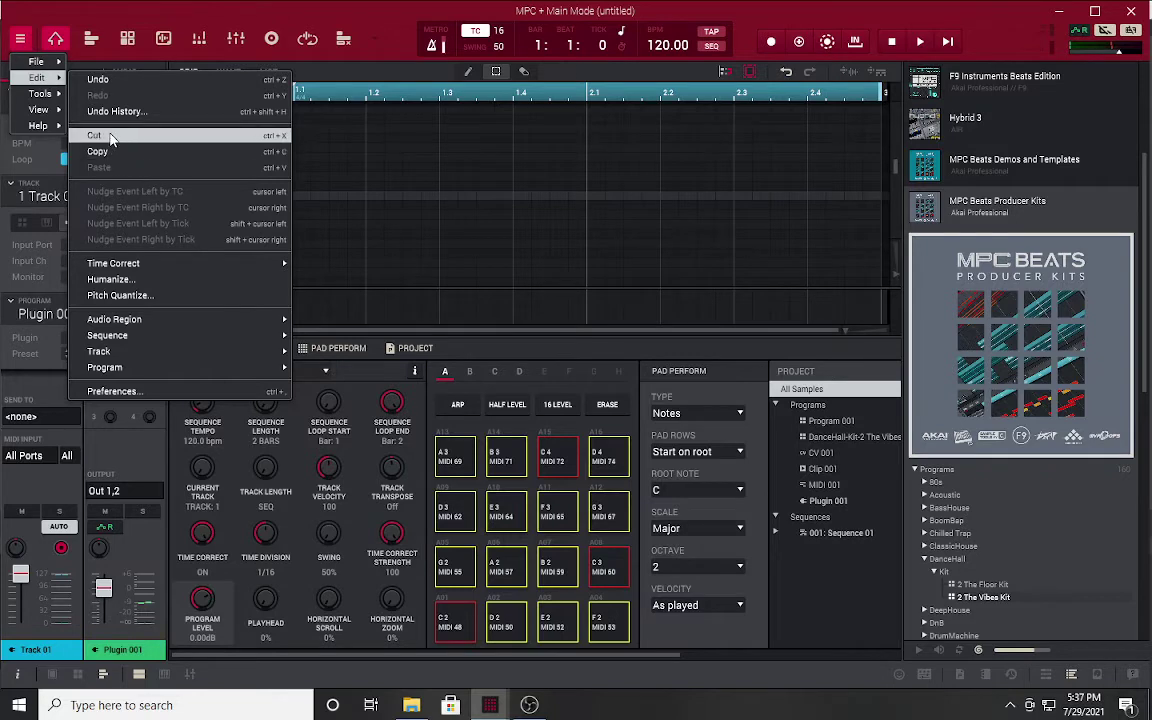
pyautogui.click(461, 235)
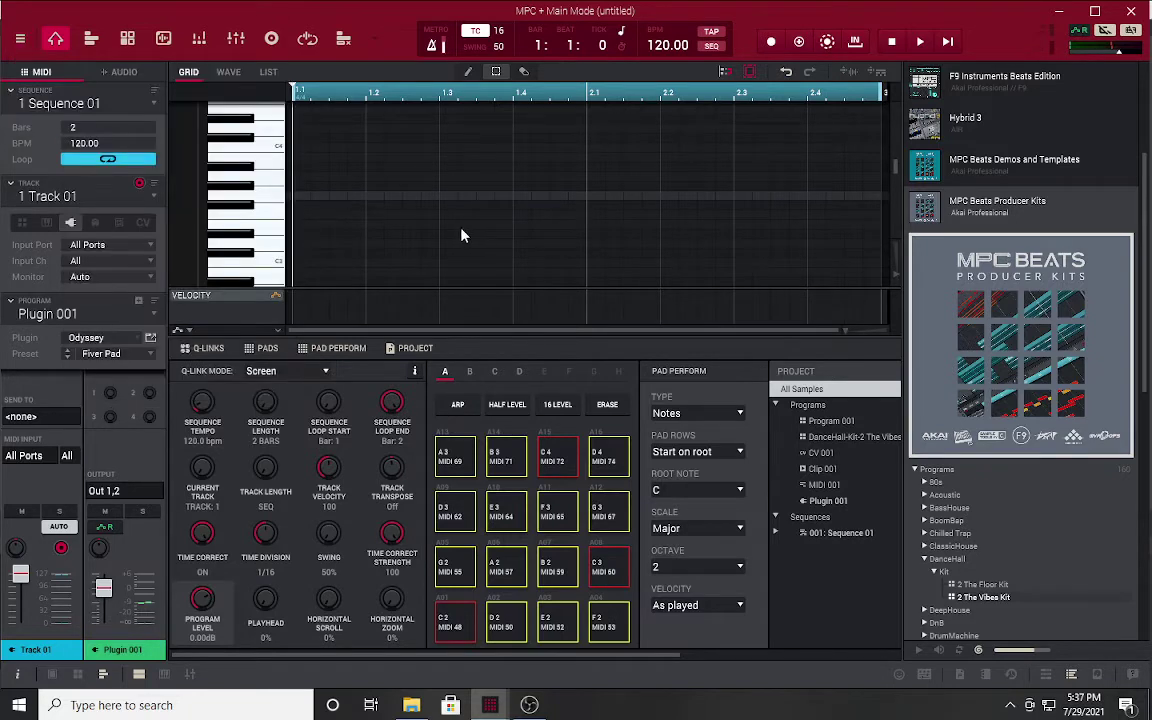
pyautogui.click(121, 337)
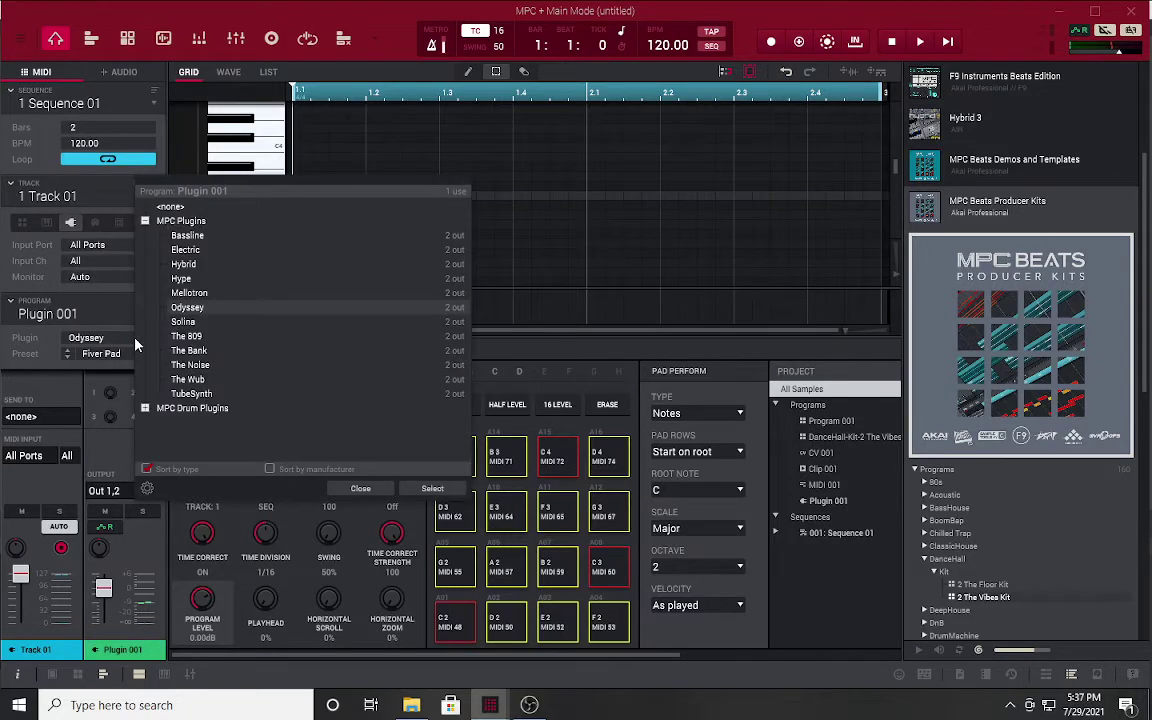
# - Load Solina in place of Odyssey on Plugin 001 and open its window, moved higher
pyautogui.doubleClick(186, 322)
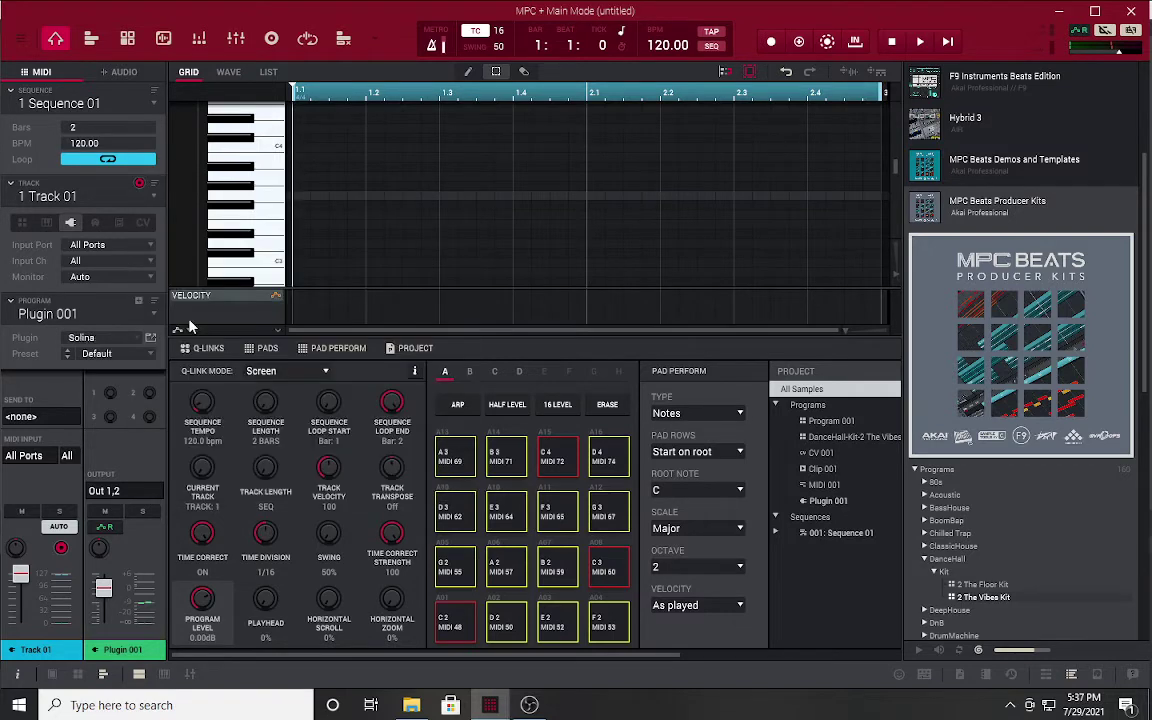
pyautogui.click(150, 338)
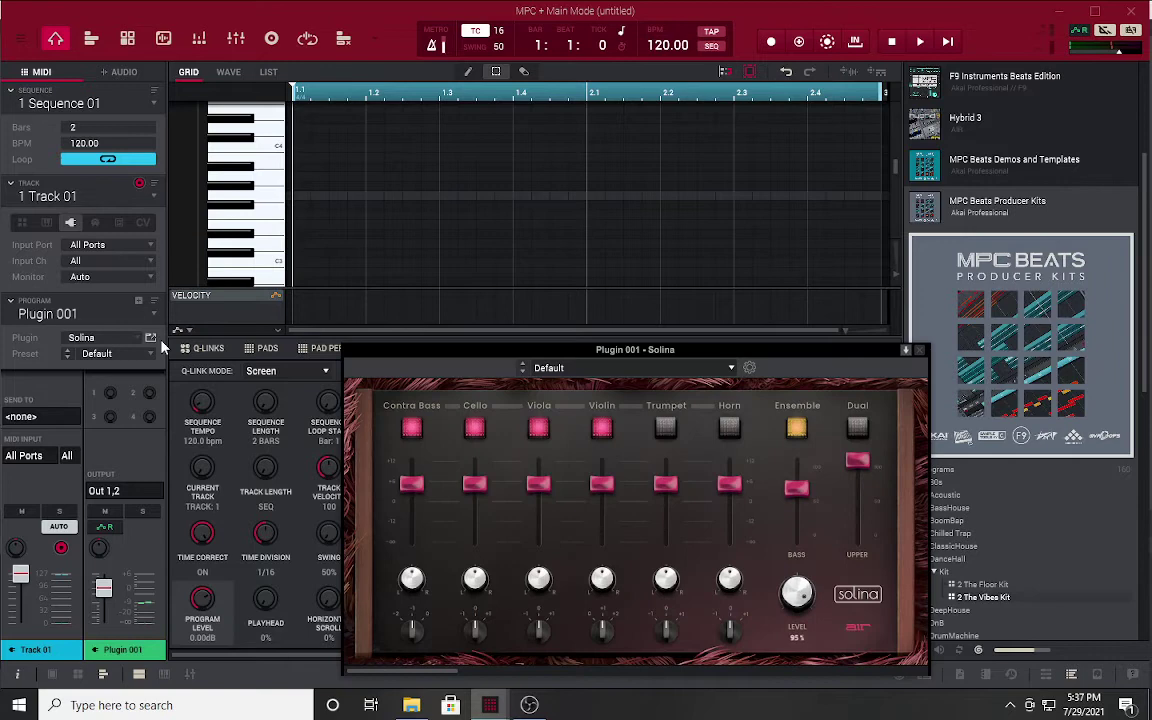
pyautogui.moveTo(806, 357); pyautogui.dragTo(808, 279)
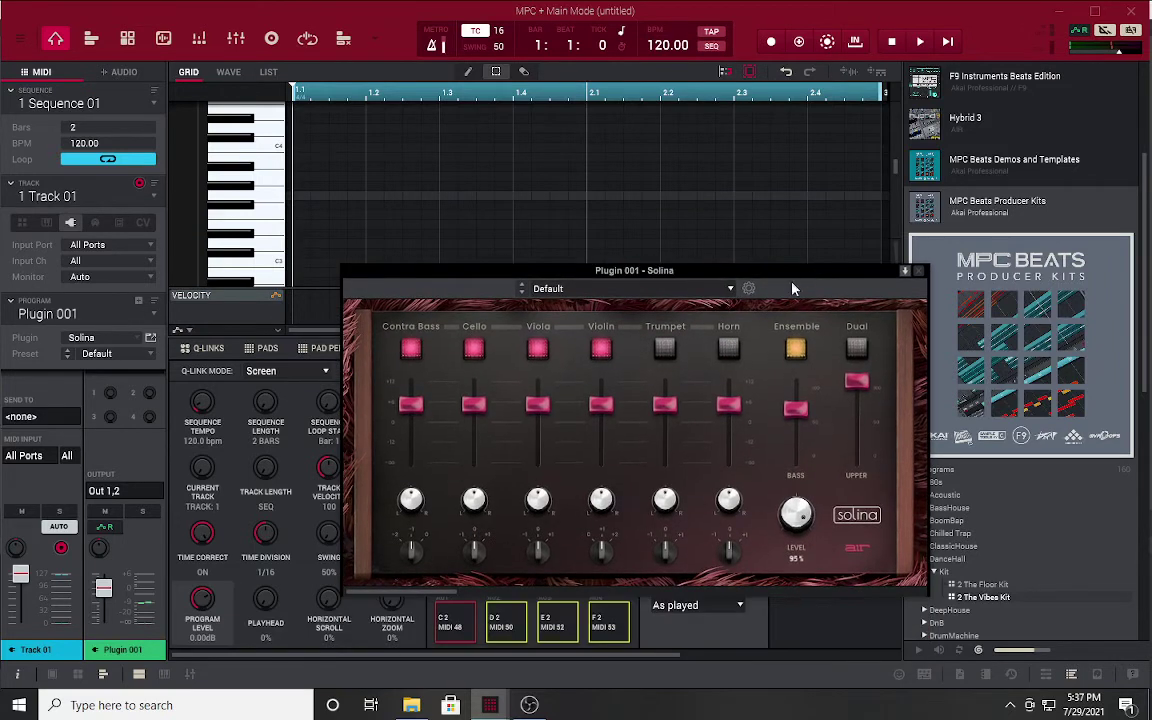
# - Play a few piano-roll notes to hear Solina's Default preset, then reopen its window up and left
pyautogui.click(230, 178)
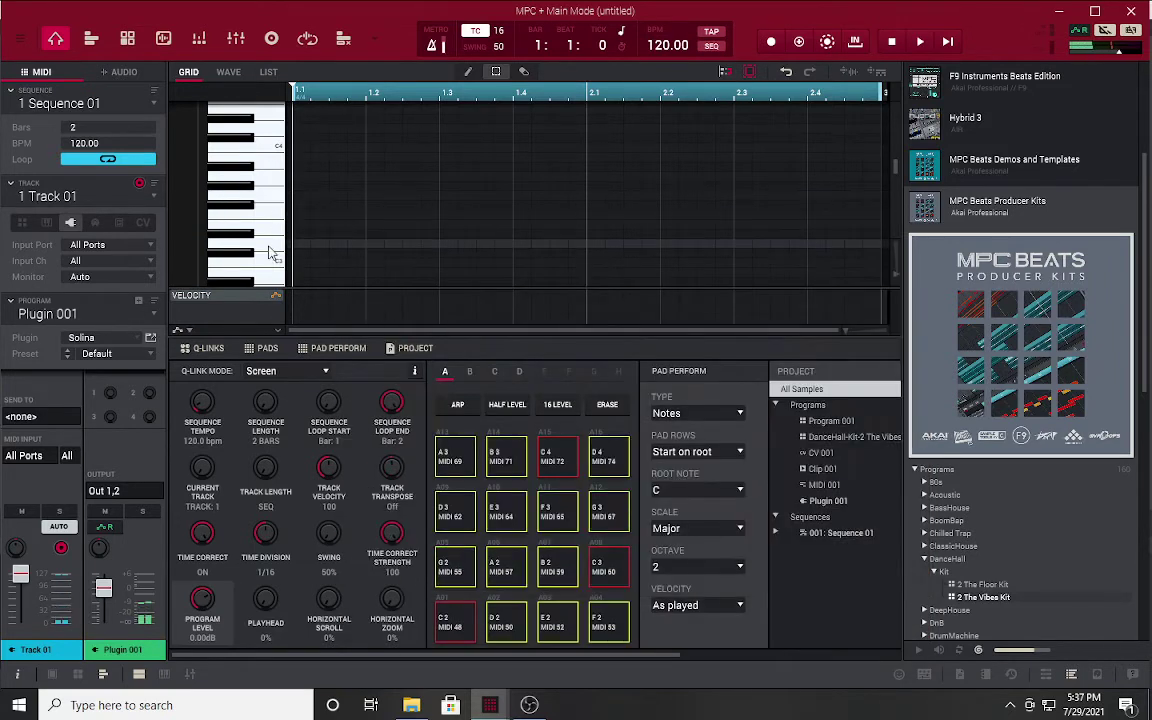
pyautogui.click(260, 232)
pyautogui.click(255, 255)
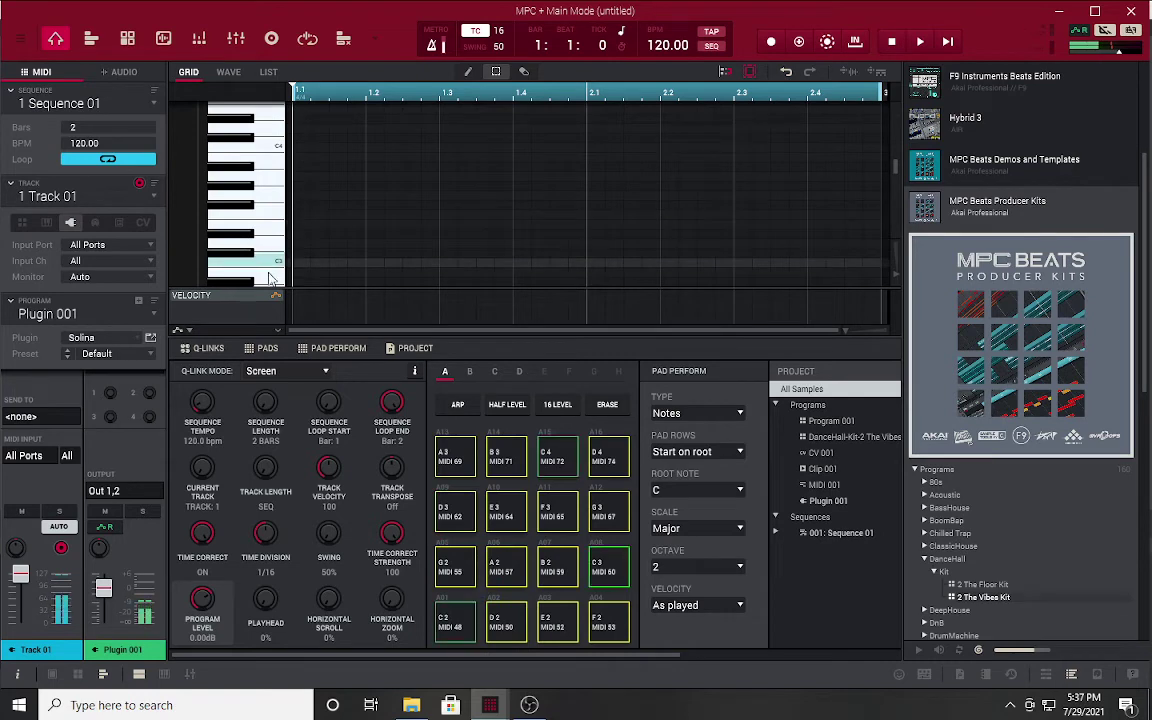
pyautogui.click(150, 338)
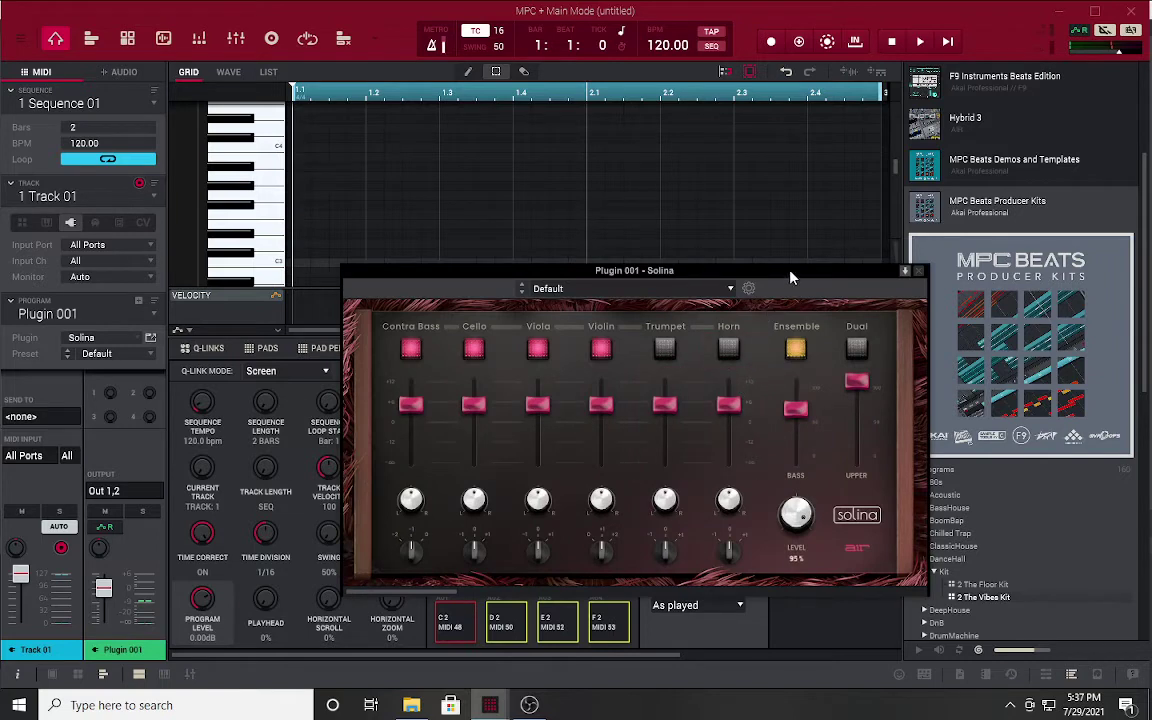
pyautogui.moveTo(790, 272); pyautogui.dragTo(725, 142)
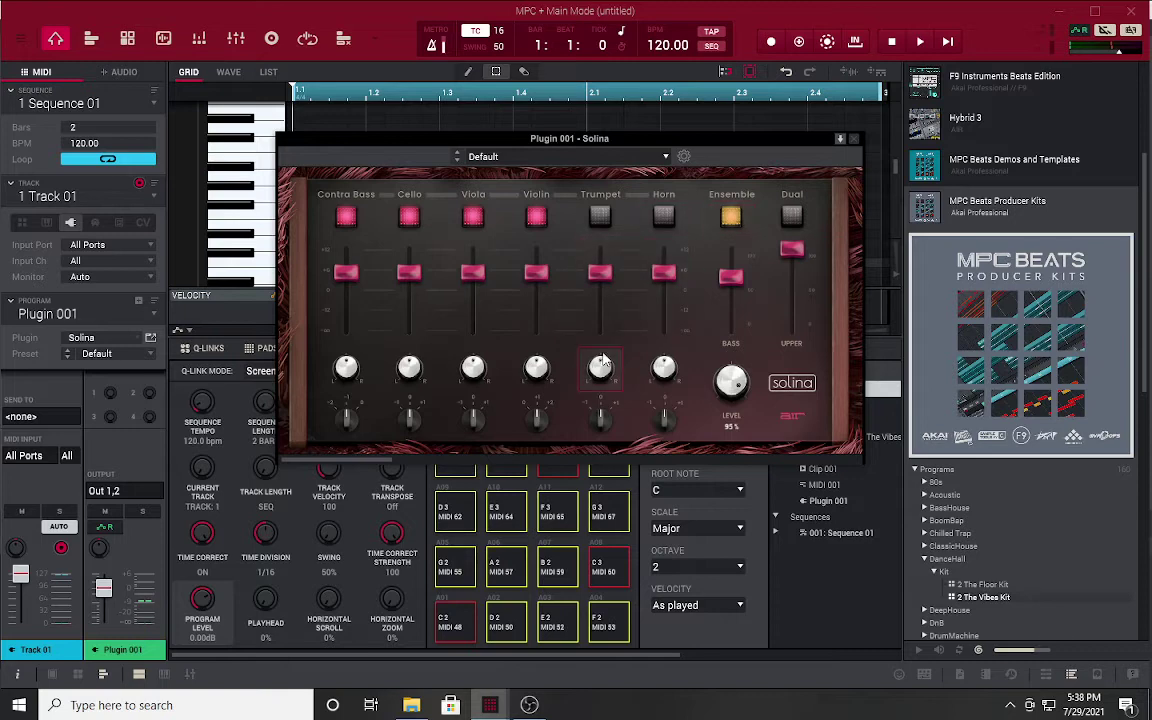
# - Scroll across Solina's instruments, flavor, chorus, EQ, delay and reverb sections and back
pyautogui.hscroll(10, 590, 250)
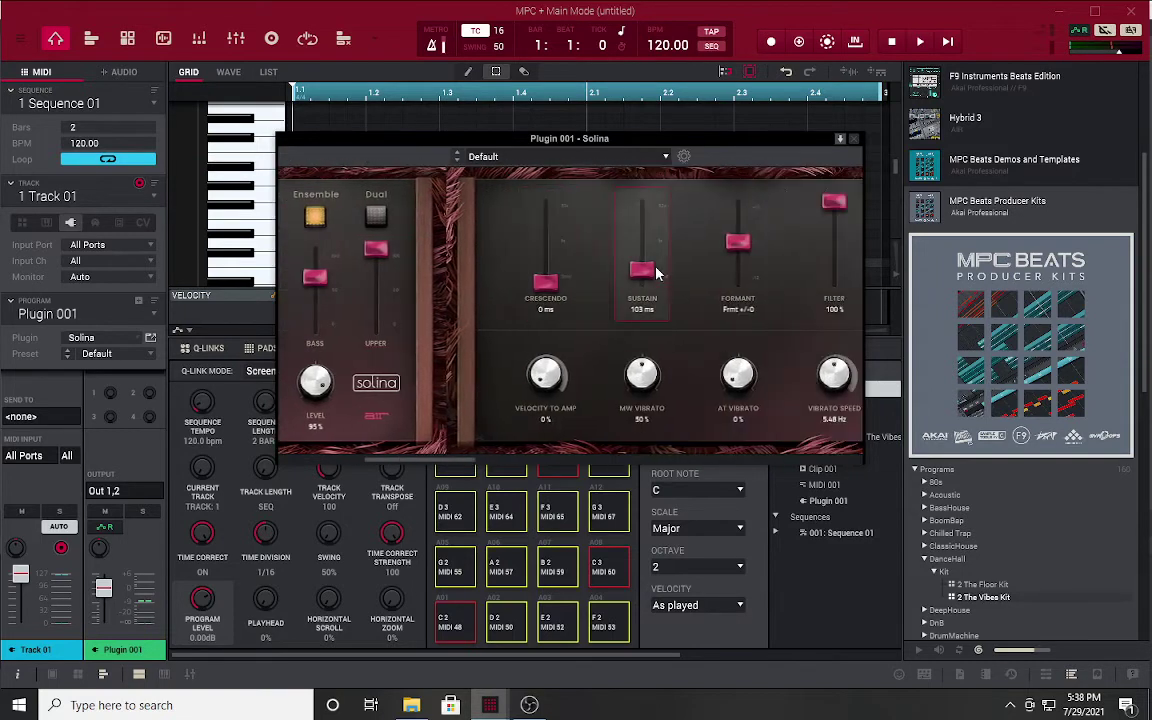
pyautogui.hscroll(10, 656, 273)
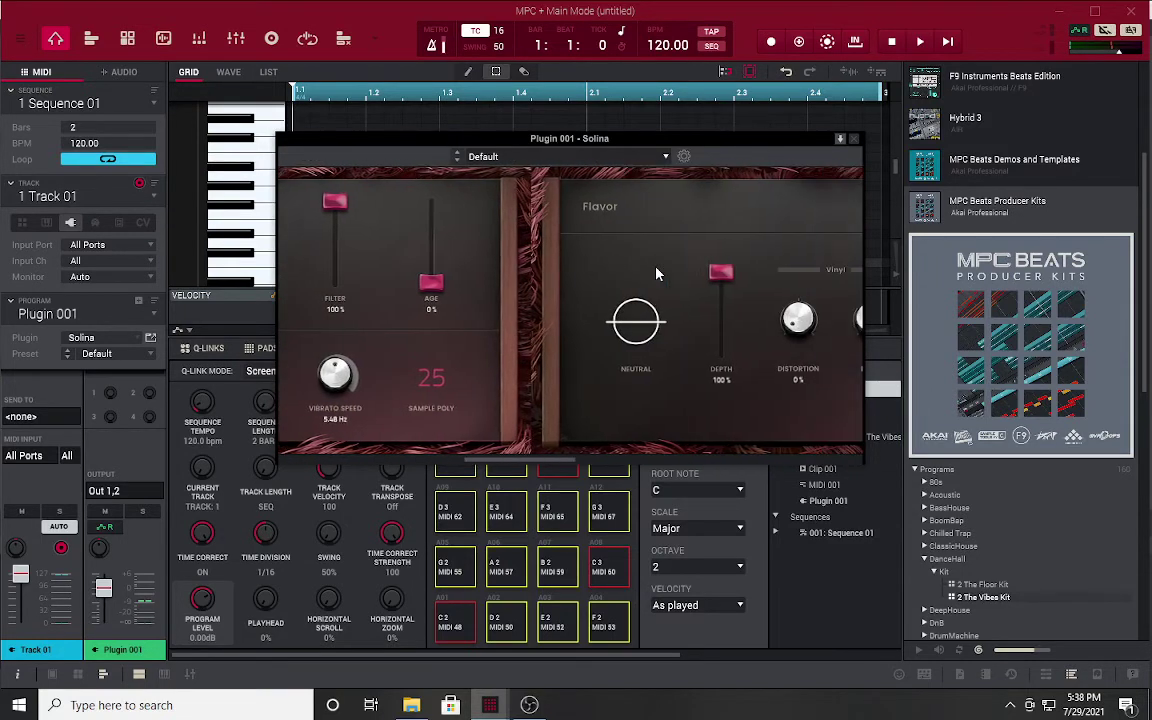
pyautogui.hscroll(10, 656, 273)
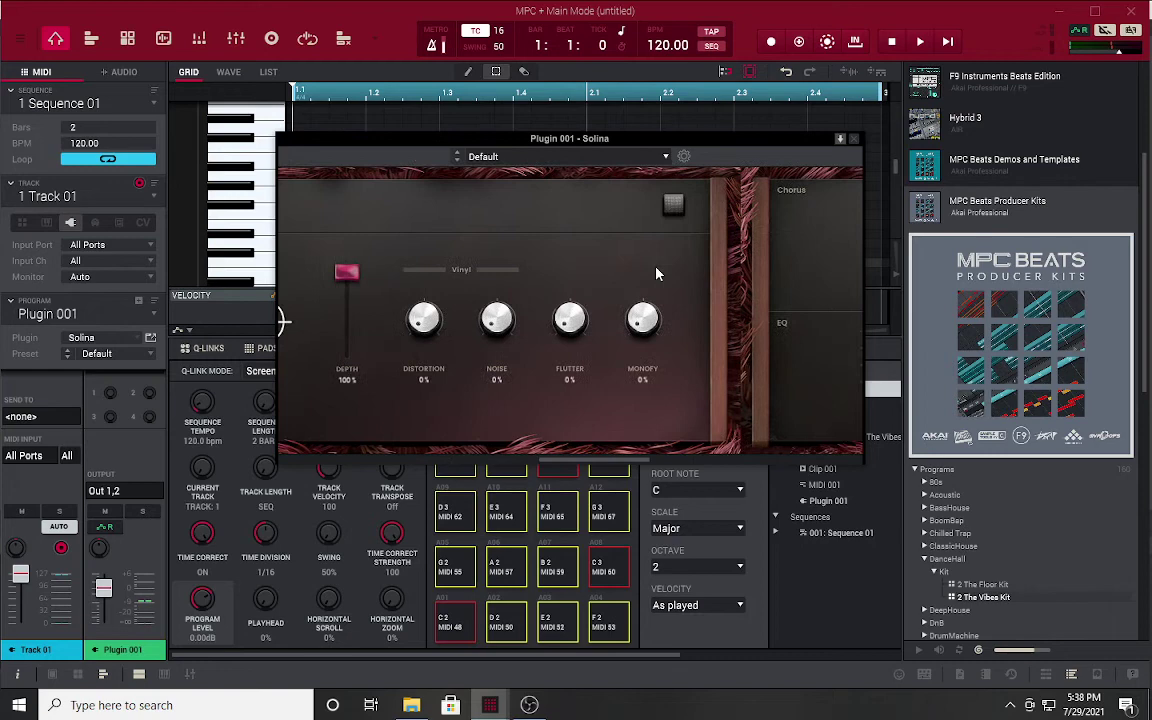
pyautogui.hscroll(10, 656, 273)
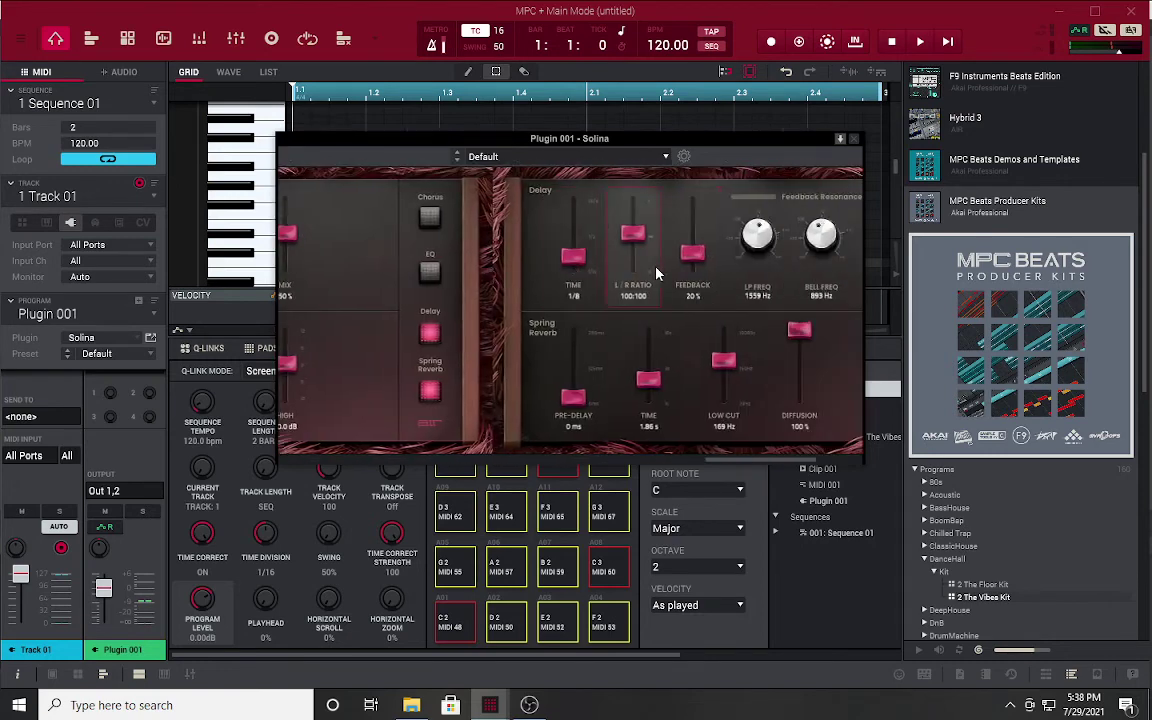
pyautogui.hscroll(-20, 656, 273)
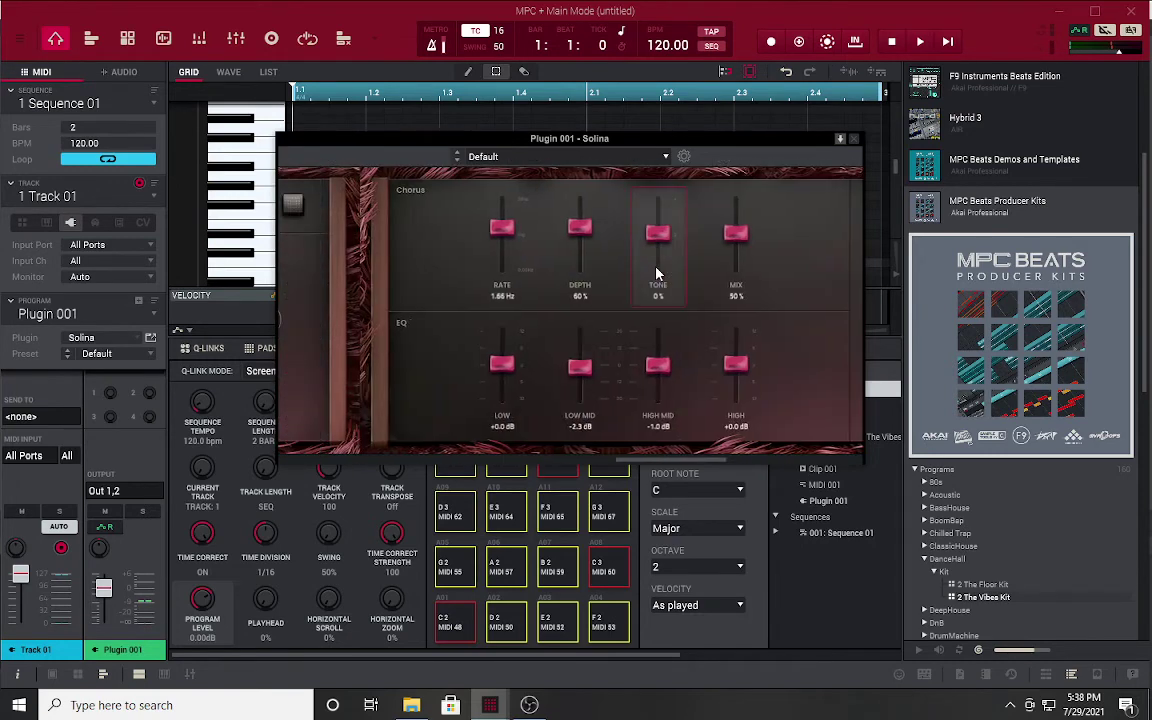
pyautogui.hscroll(-20, 656, 273)
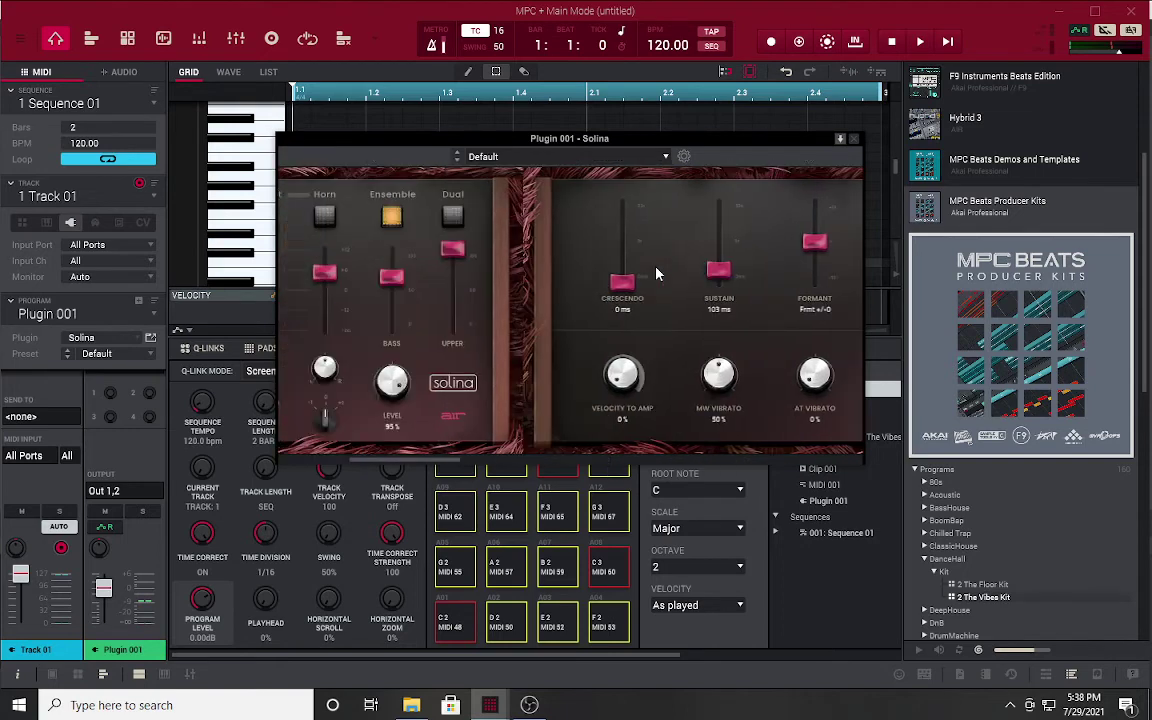
# - Close Solina's window, then look through its preset list while keeping Default
pyautogui.click(853, 140)
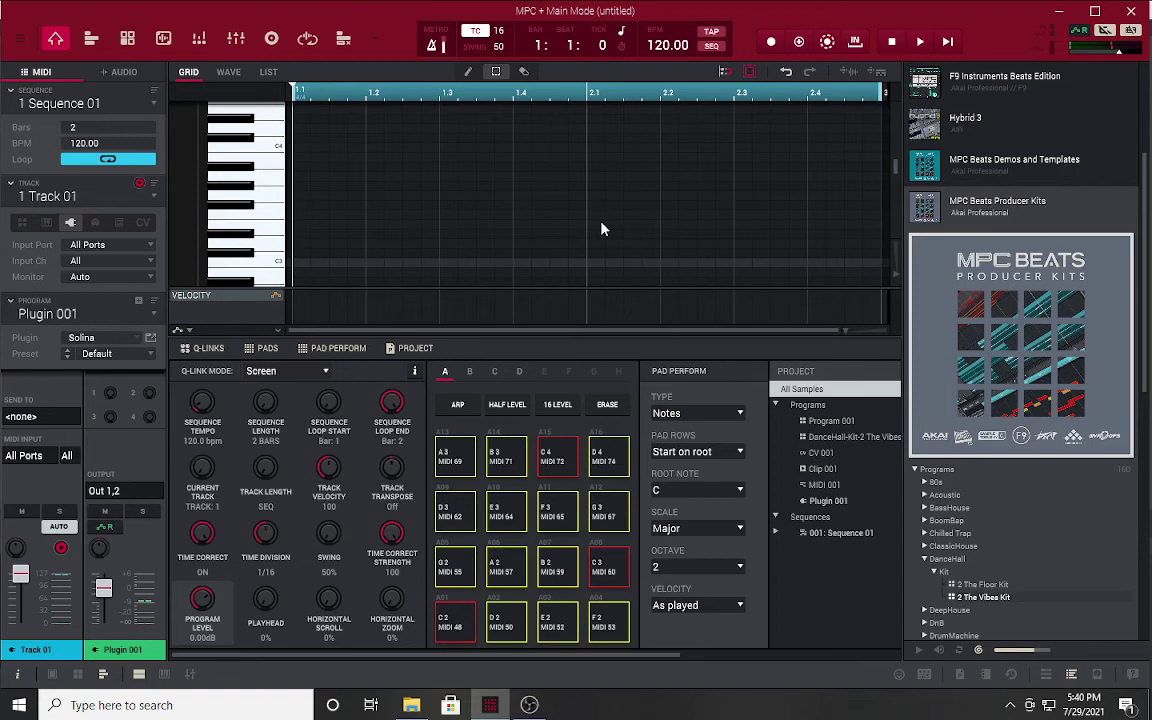
pyautogui.click(151, 356)
pyautogui.click(450, 267)
# - Go from File through Edit to the main menu's Help submenu, showing Get Synth Content
pyautogui.click(20, 38)
pyautogui.moveTo(25, 72)
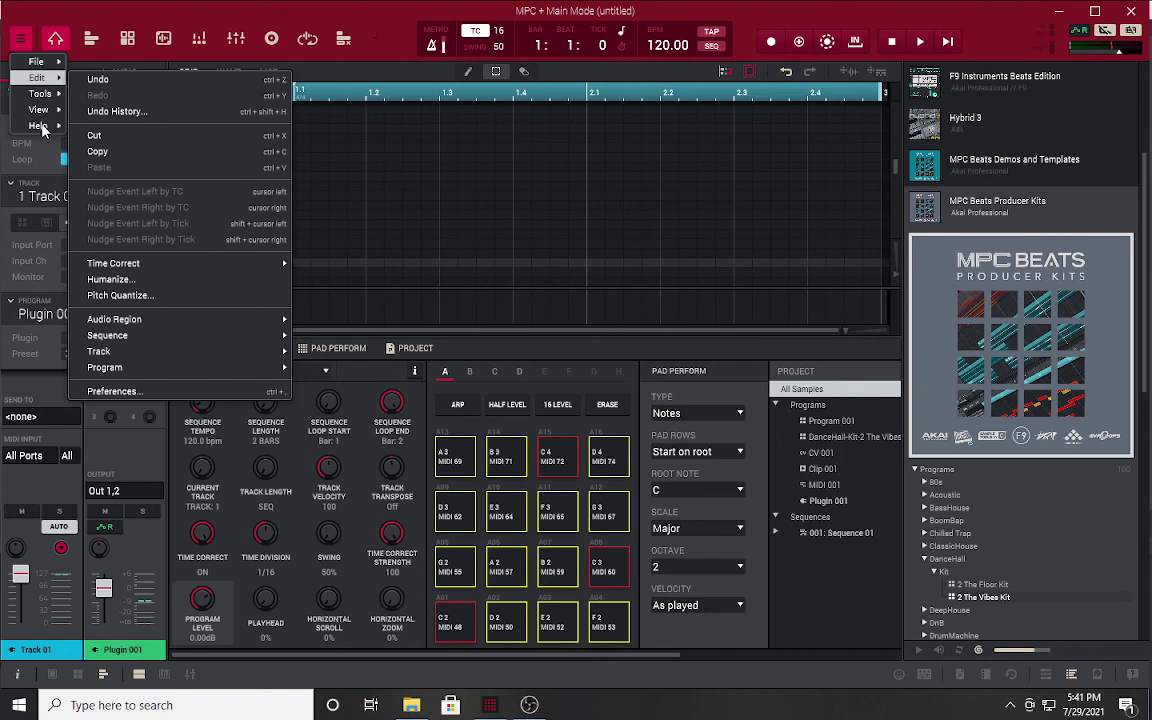
pyautogui.moveTo(44, 128)
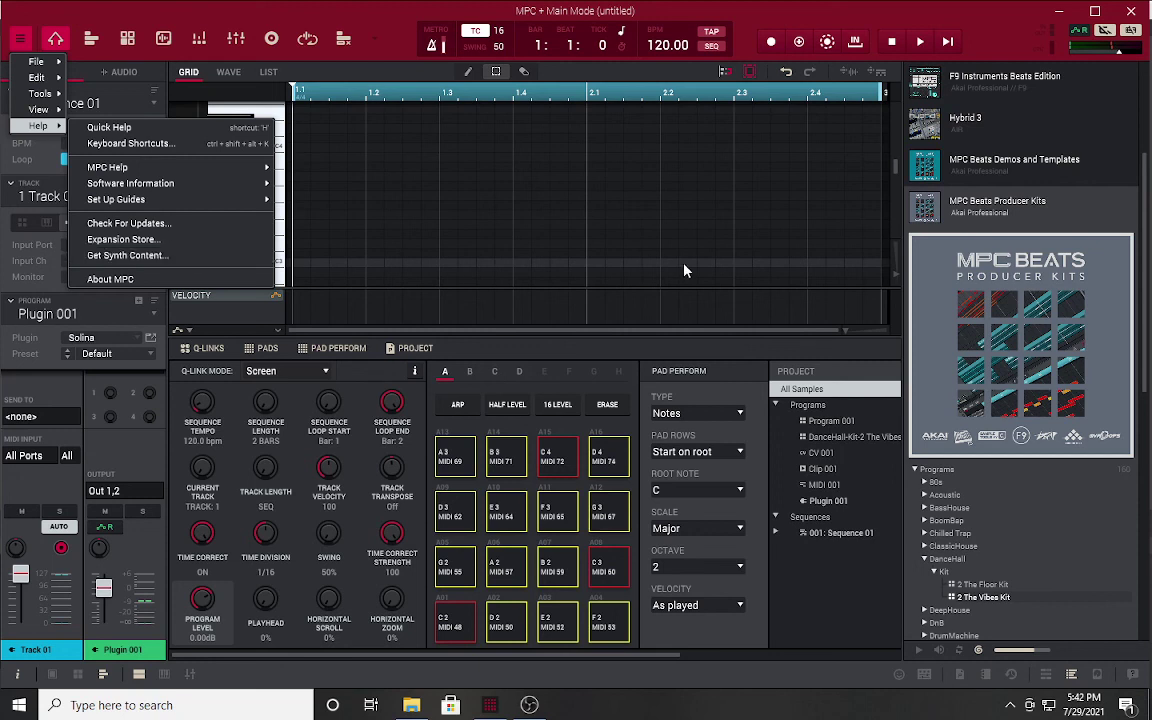
# - Close the Help submenu and main menu with Escape
pyautogui.press('Escape')
pyautogui.press('Escape')
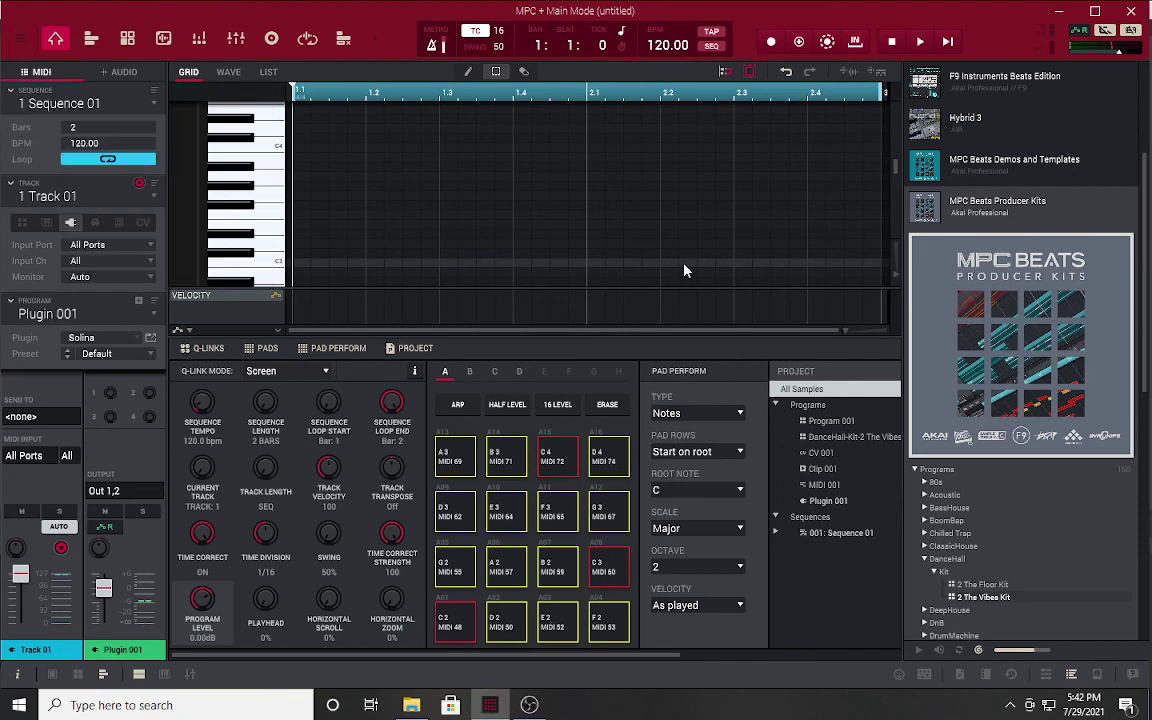